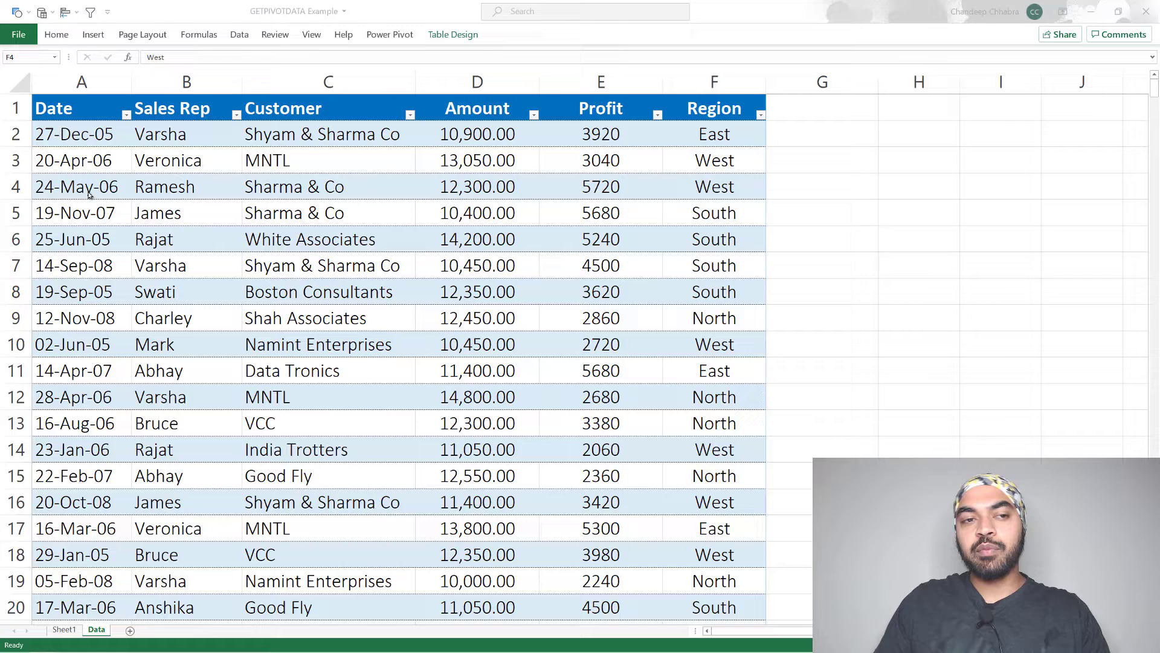
Look over the first dates in the sales data, then move to Sheet1's pivot of Total Sales by year and customer.
{"action": "left_click_drag", "start_coordinate": [82, 146], "coordinate": [84, 215]}
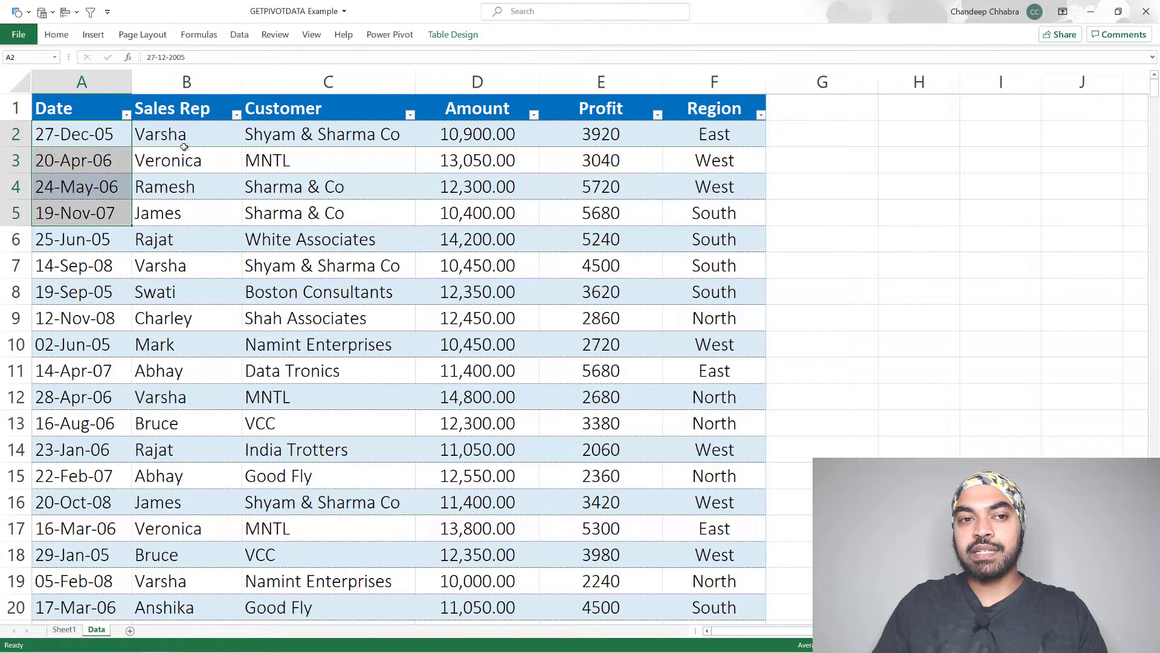
{"action": "left_click", "coordinate": [718, 179]}
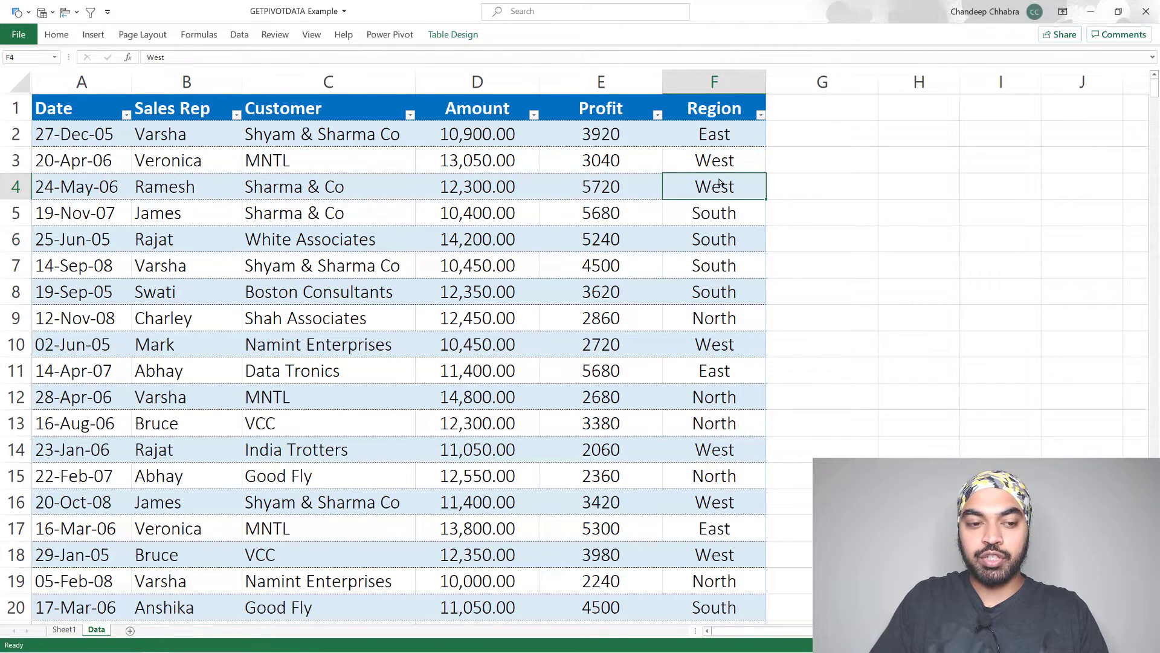
{"action": "key", "text": "ctrl+Page_Up"}
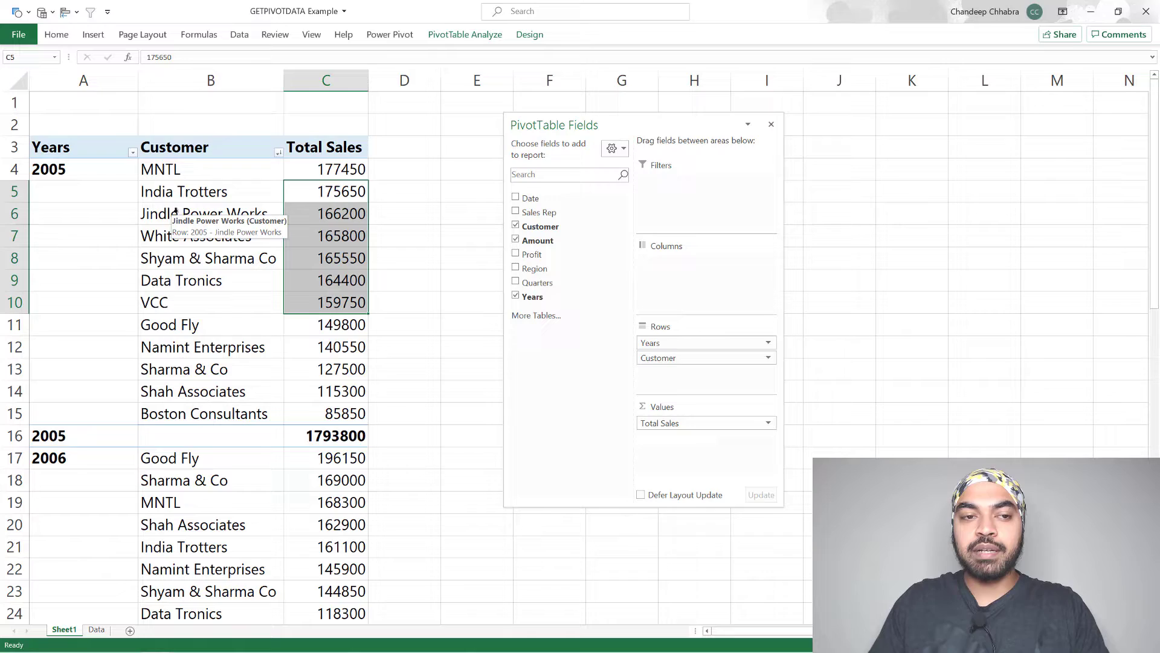
{"action": "left_click_drag", "start_coordinate": [80, 179], "coordinate": [83, 347]}
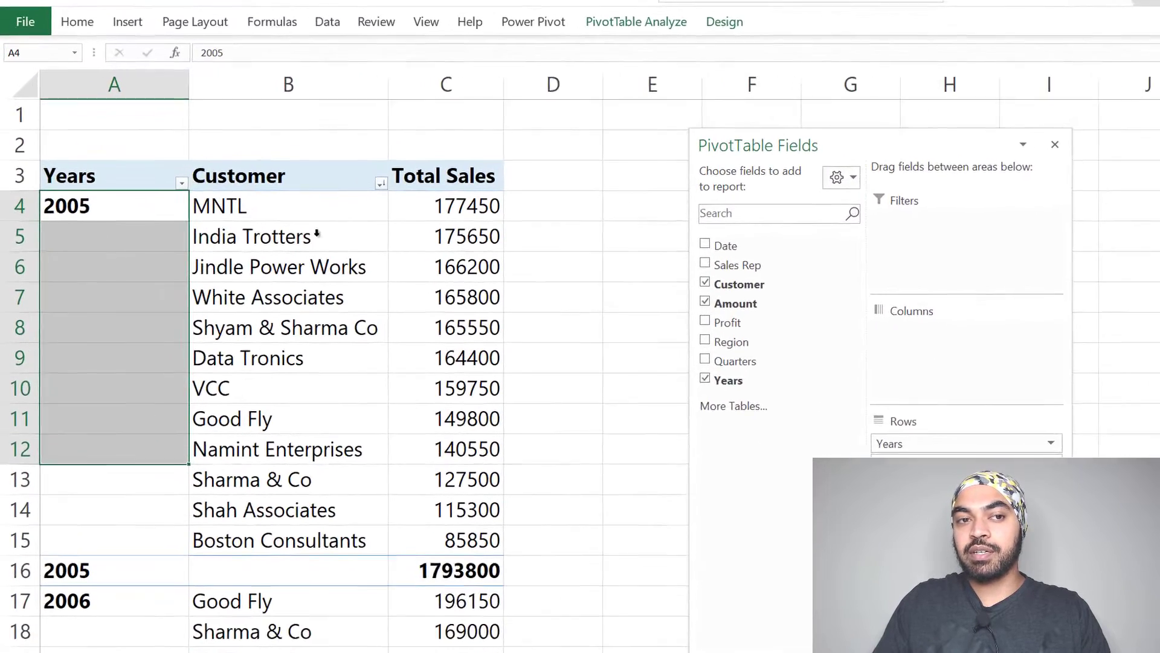
{"action": "left_click_drag", "start_coordinate": [295, 213], "coordinate": [298, 454]}
{"action": "left_click_drag", "start_coordinate": [462, 213], "coordinate": [451, 490]}
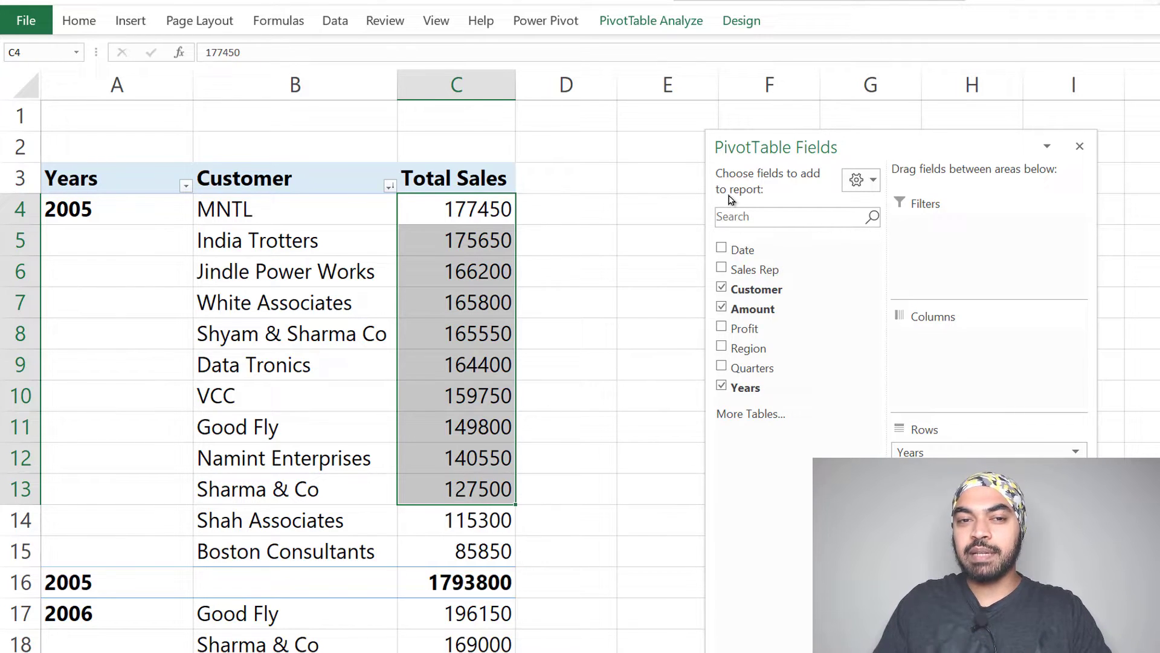
{"action": "left_click", "coordinate": [570, 211]}
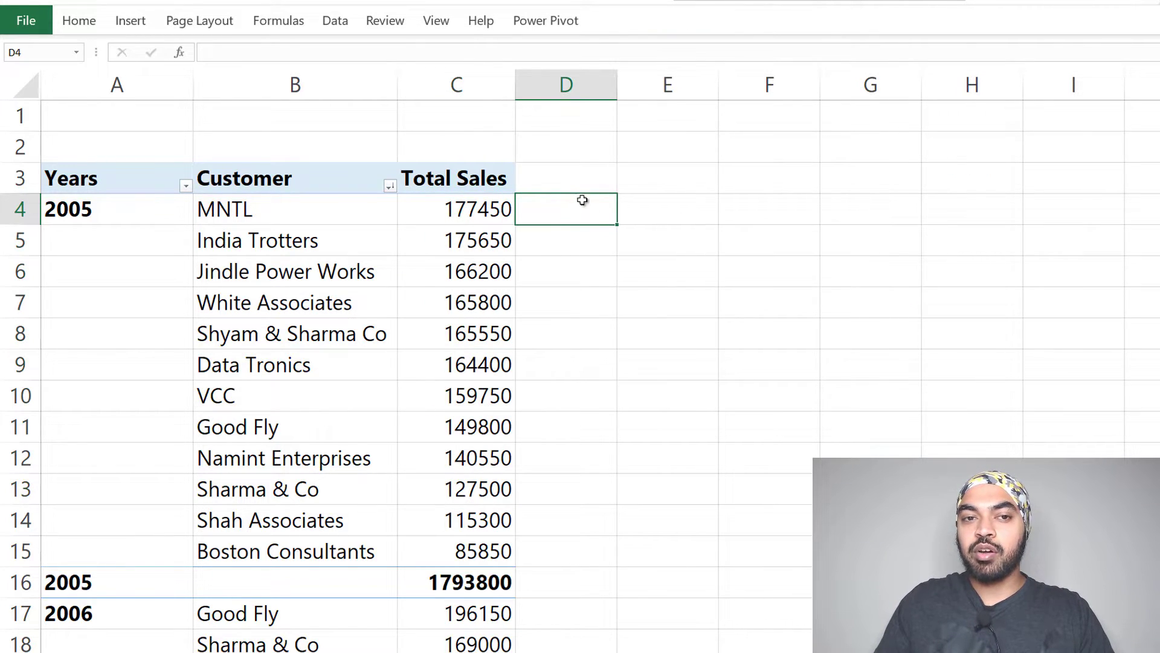
{"action": "type", "text": "="}
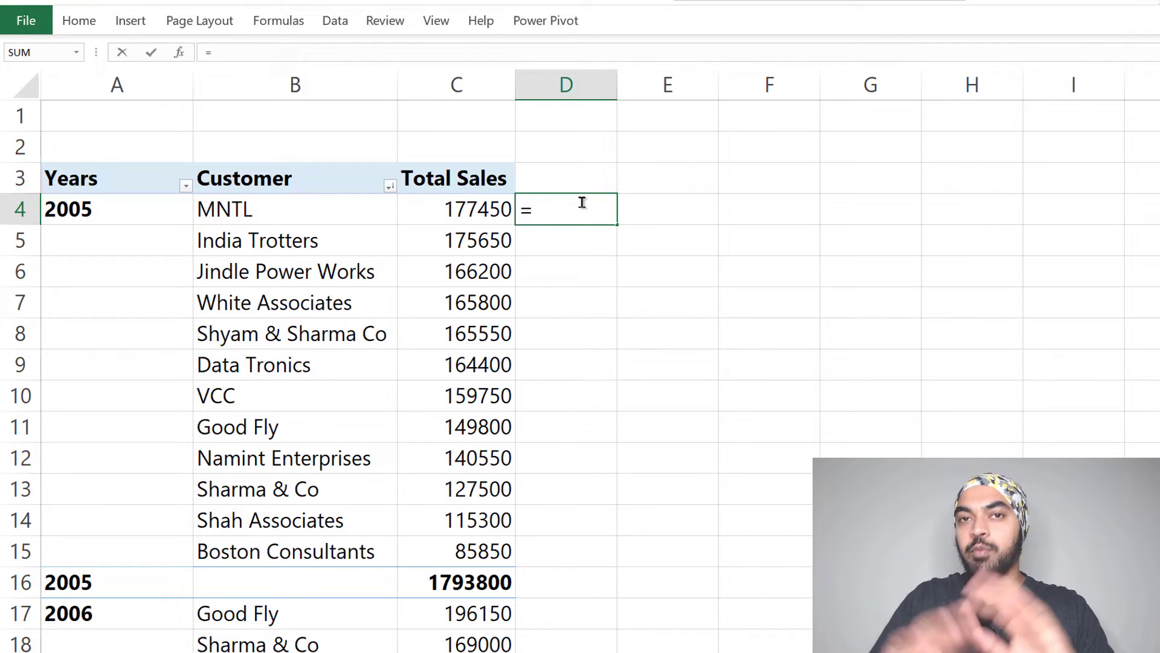
{"action": "left_click", "coordinate": [458, 210]}
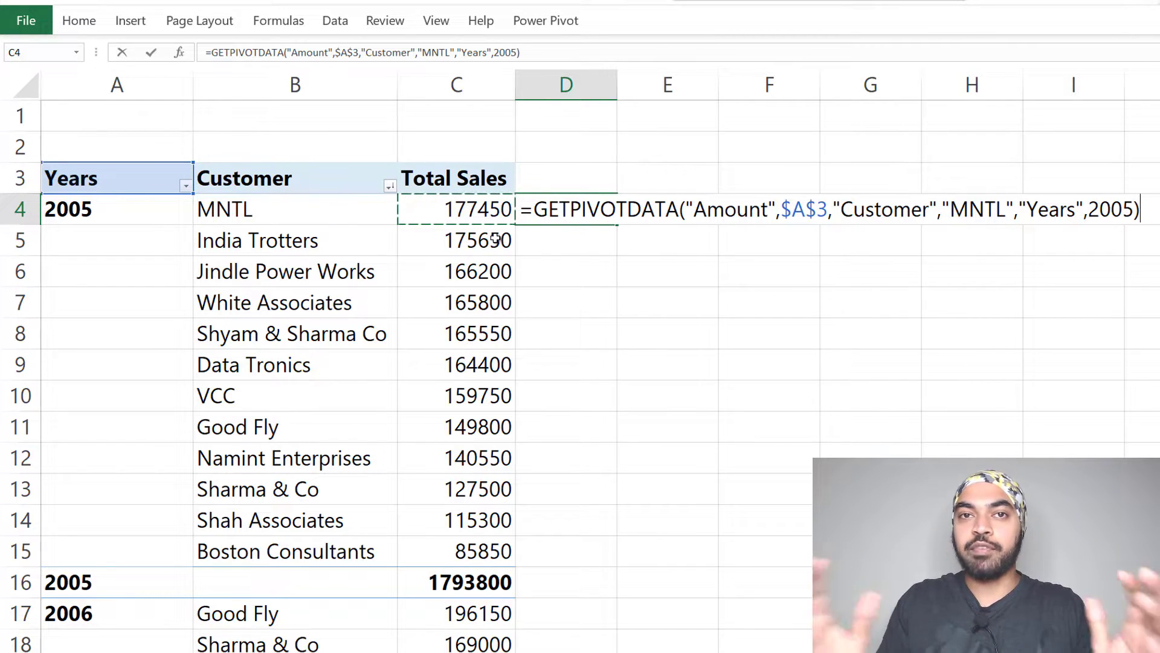
{"action": "key", "text": "Escape"}
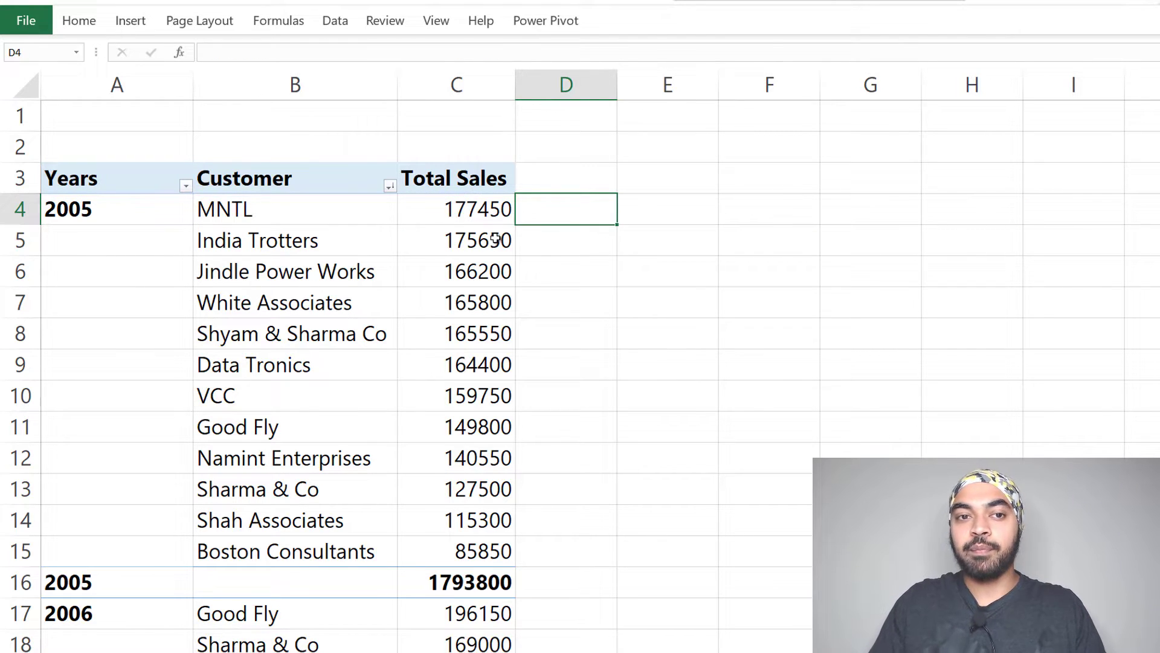
Toggle the pivot's Generate GetPivotData option under PivotTable Analyze > Options.
{"action": "left_click", "coordinate": [495, 239]}
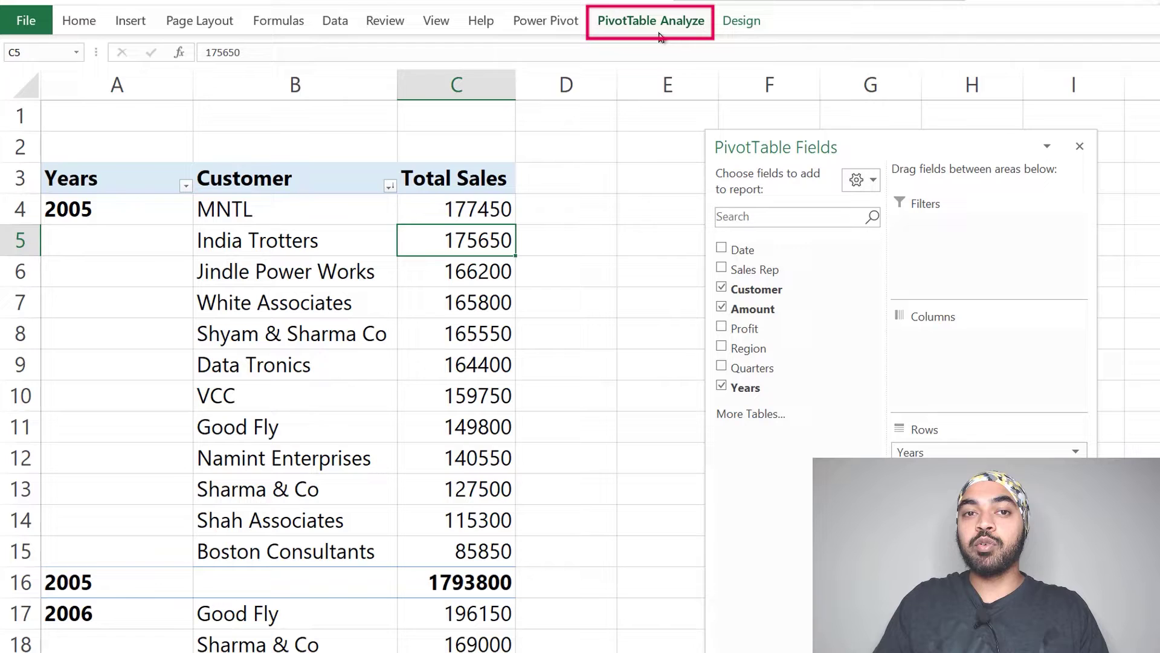
{"action": "key", "text": "ctrl+F1"}
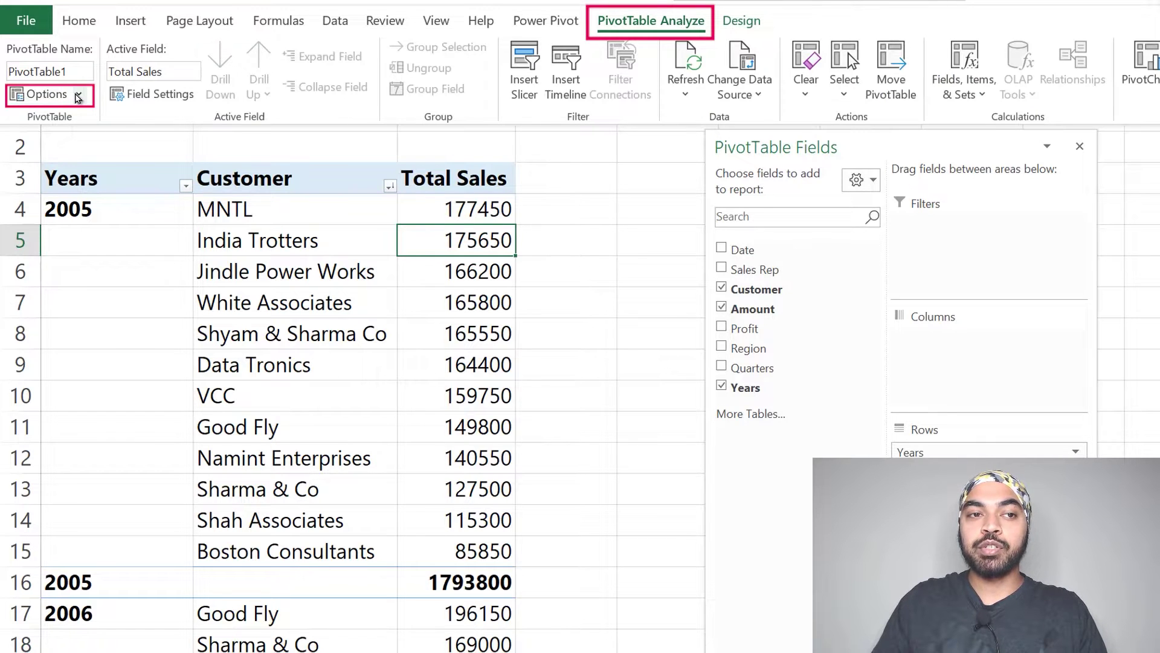
{"action": "left_click", "coordinate": [77, 97]}
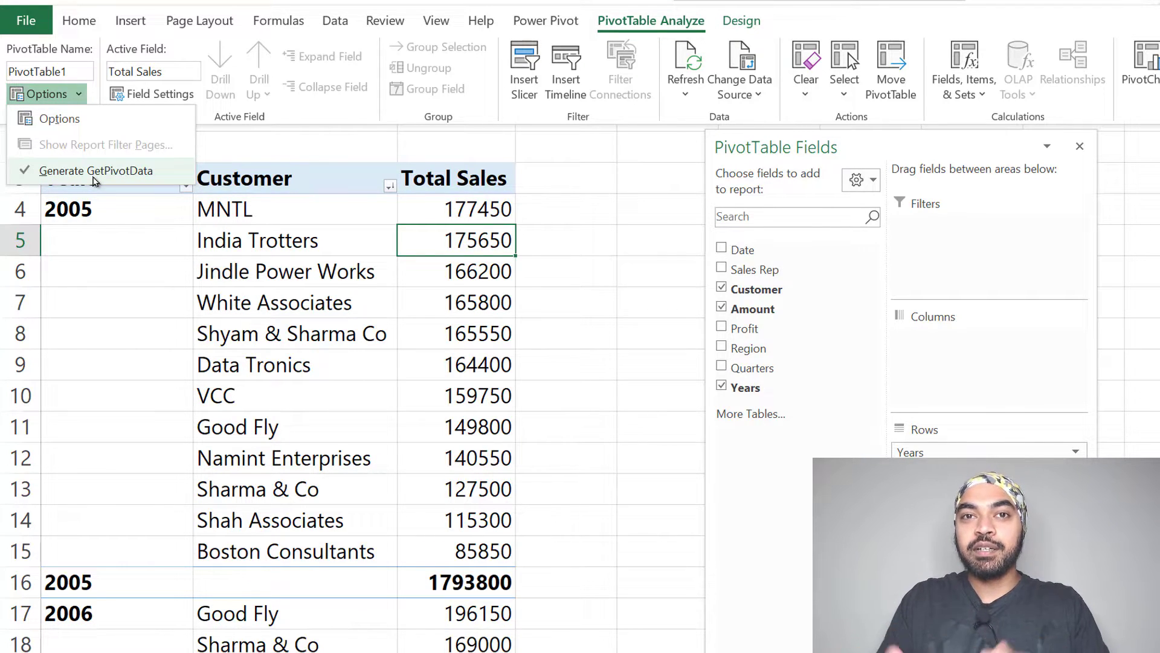
{"action": "left_click", "coordinate": [93, 172]}
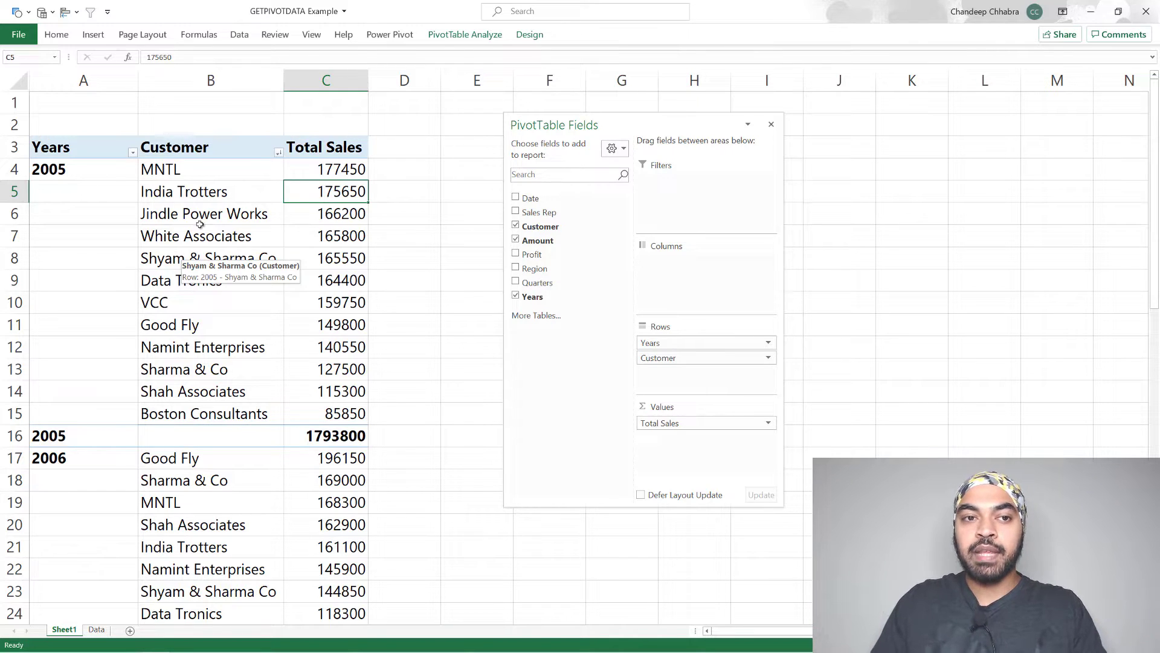
Apply a Top 10 value filter on Customer, changed to the top 3 by Total Sales.
{"action": "left_click", "coordinate": [238, 147]}
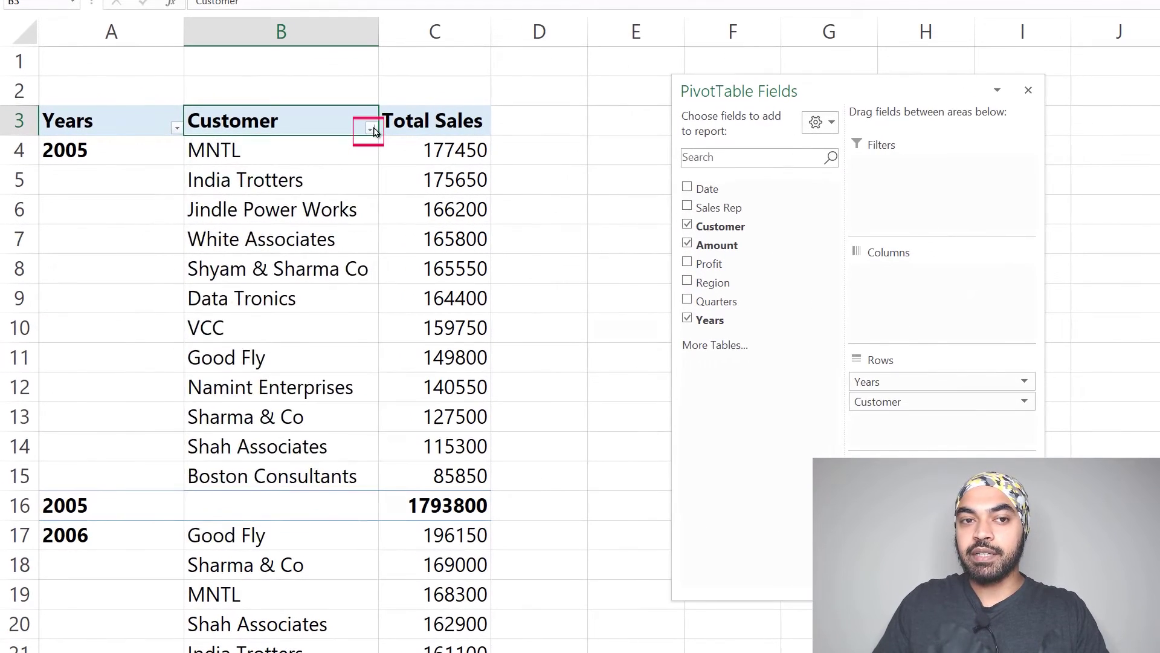
{"action": "left_click", "coordinate": [370, 129]}
{"action": "mouse_move", "coordinate": [233, 268]}
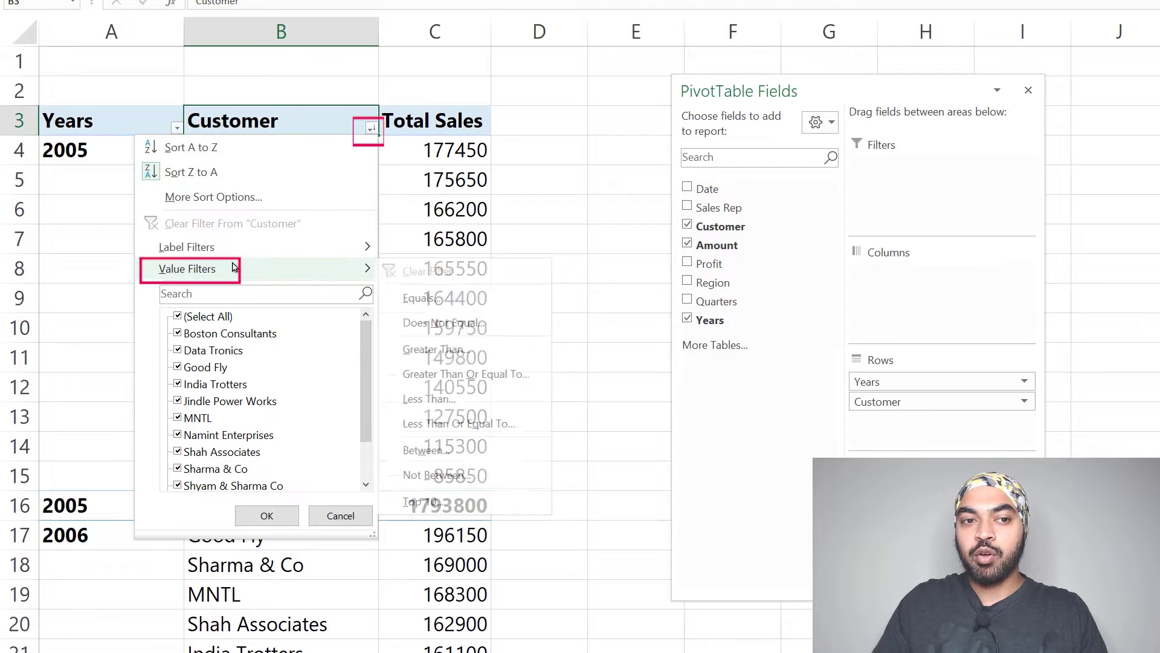
{"action": "left_click", "coordinate": [417, 501]}
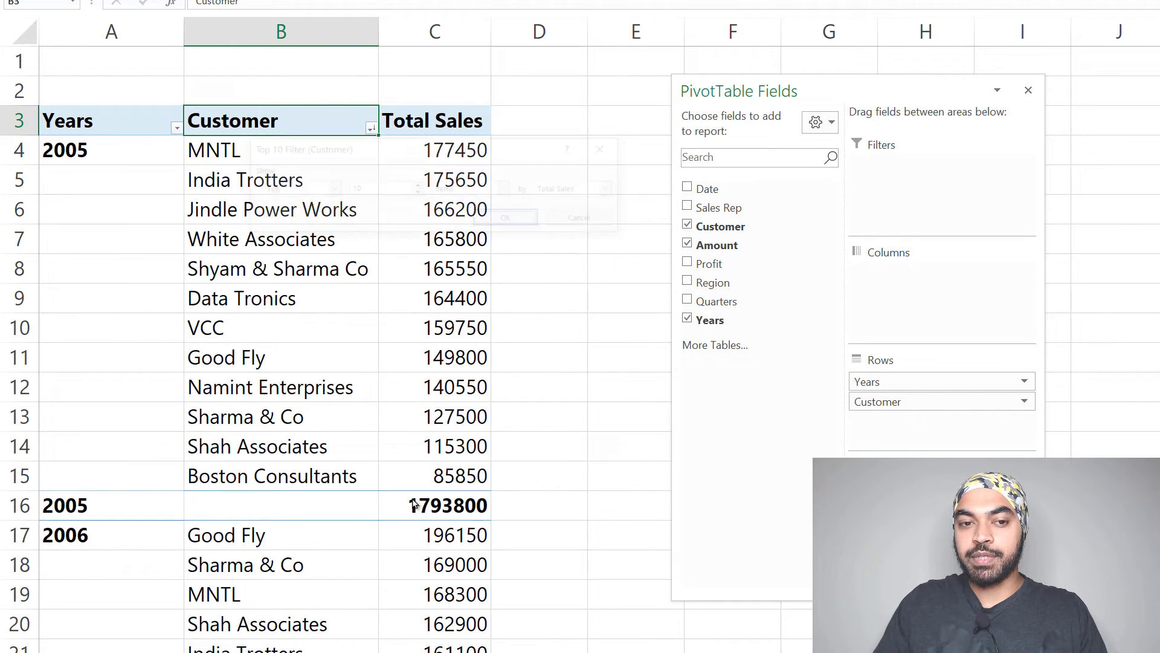
{"action": "double_click", "coordinate": [385, 192]}
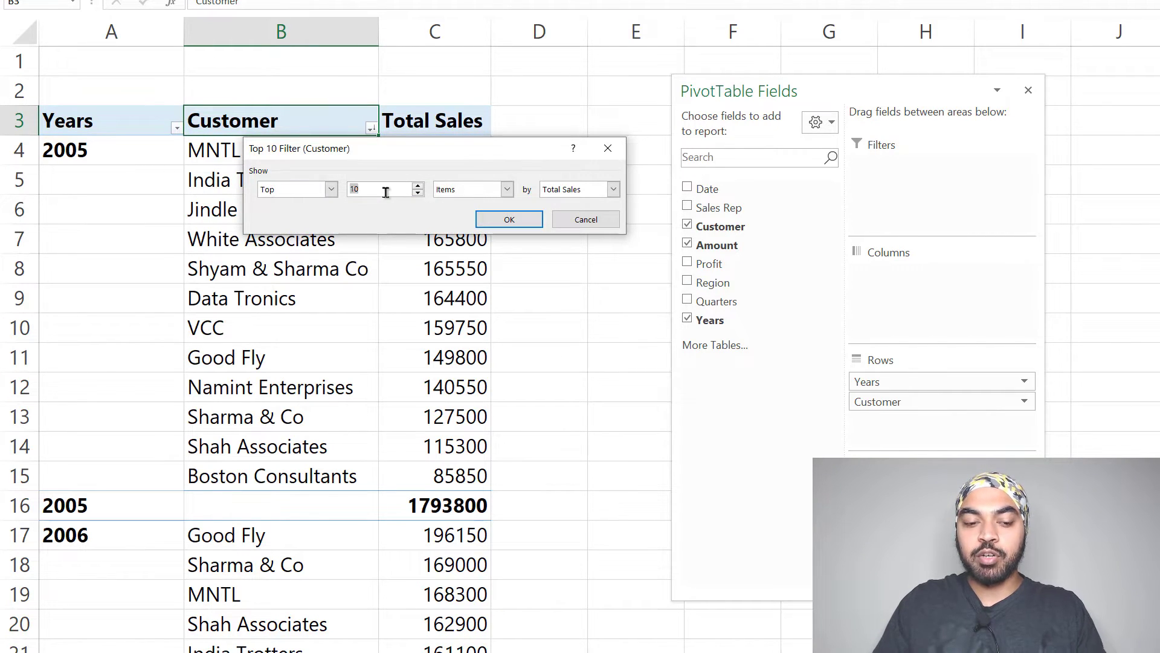
{"action": "type", "text": "3"}
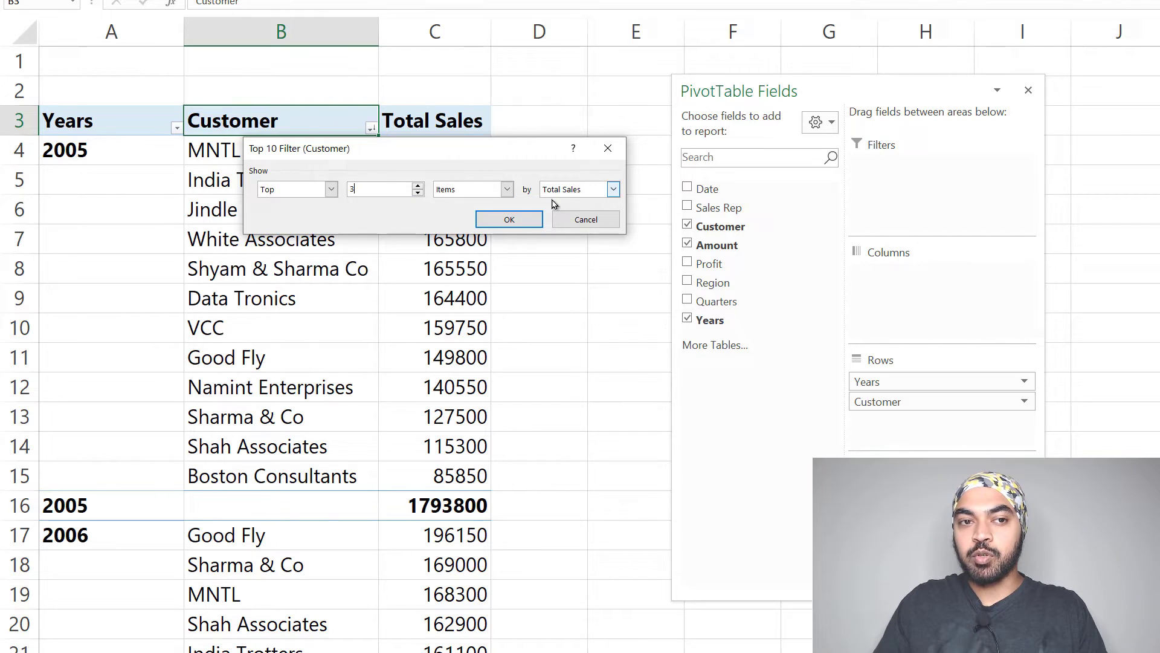
{"action": "left_click", "coordinate": [511, 220]}
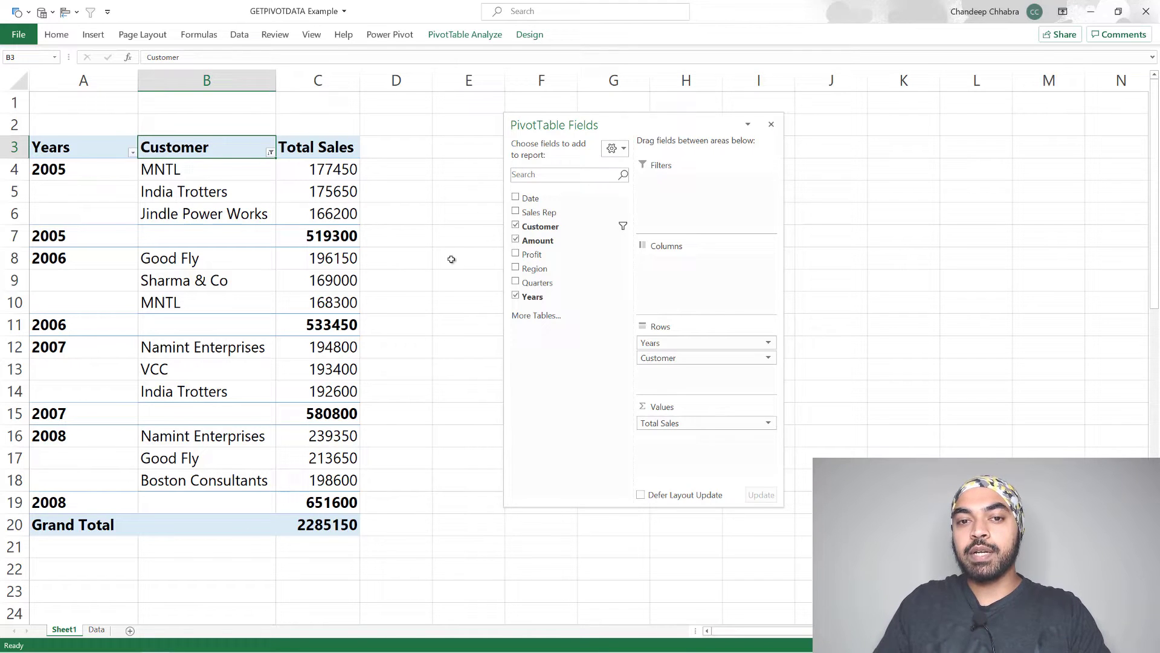
Add Amount as a second value shown as % of Parent Total with Years as the base field.
{"action": "left_click_drag", "start_coordinate": [538, 241], "coordinate": [688, 461]}
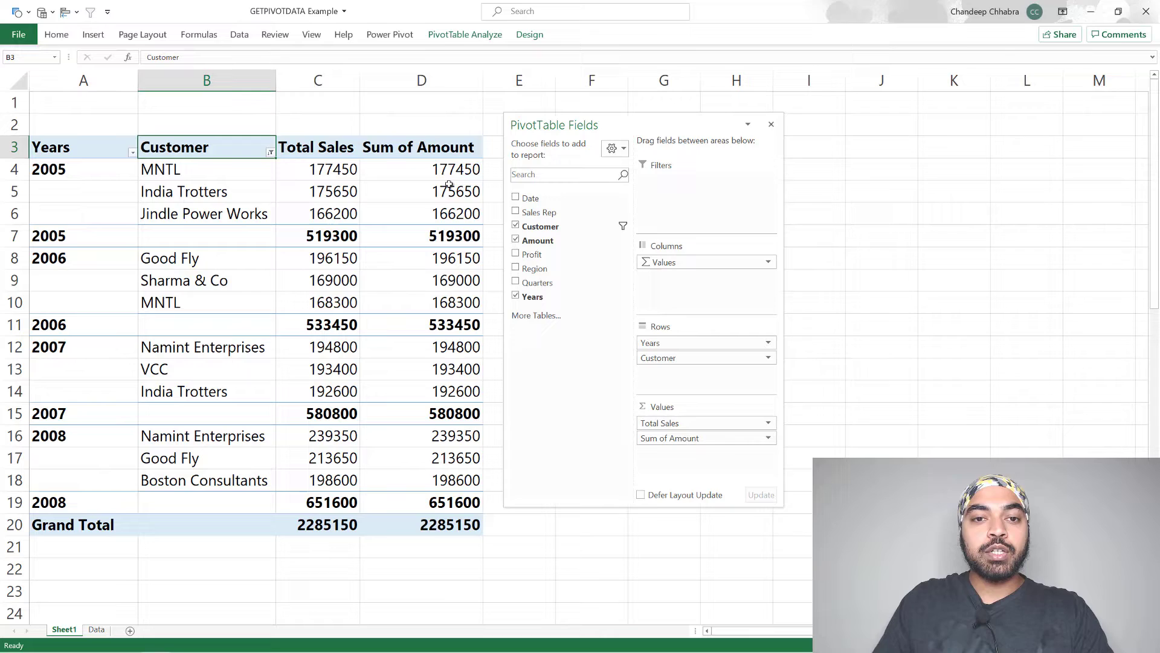
{"action": "right_click", "coordinate": [441, 174]}
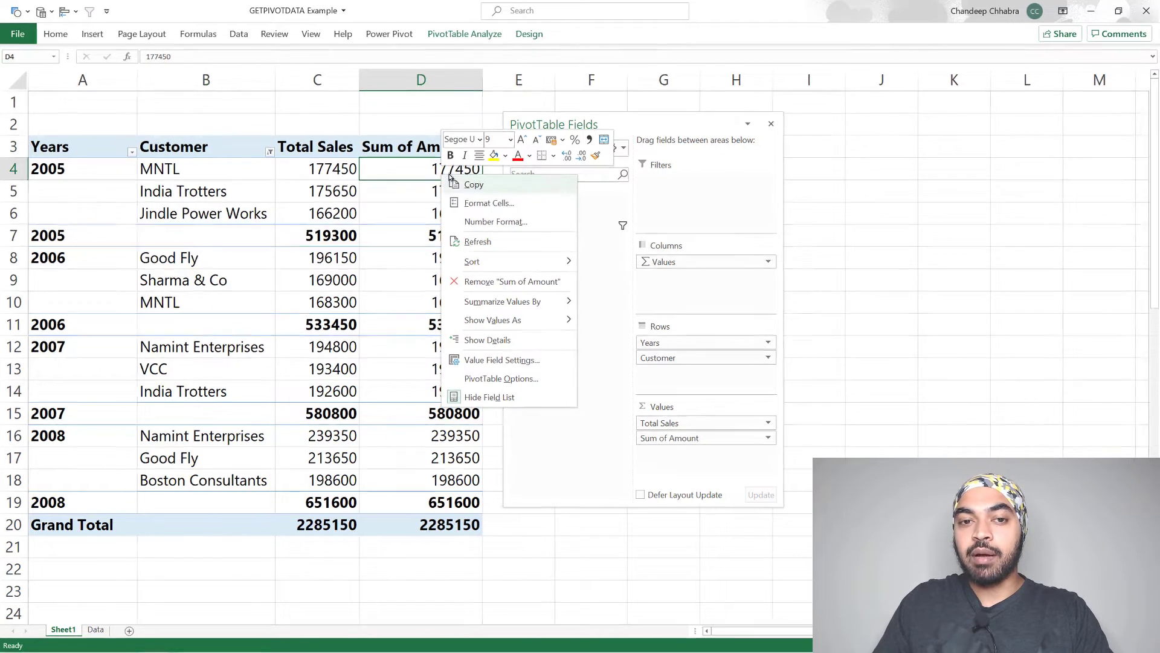
{"action": "mouse_move", "coordinate": [339, 243]}
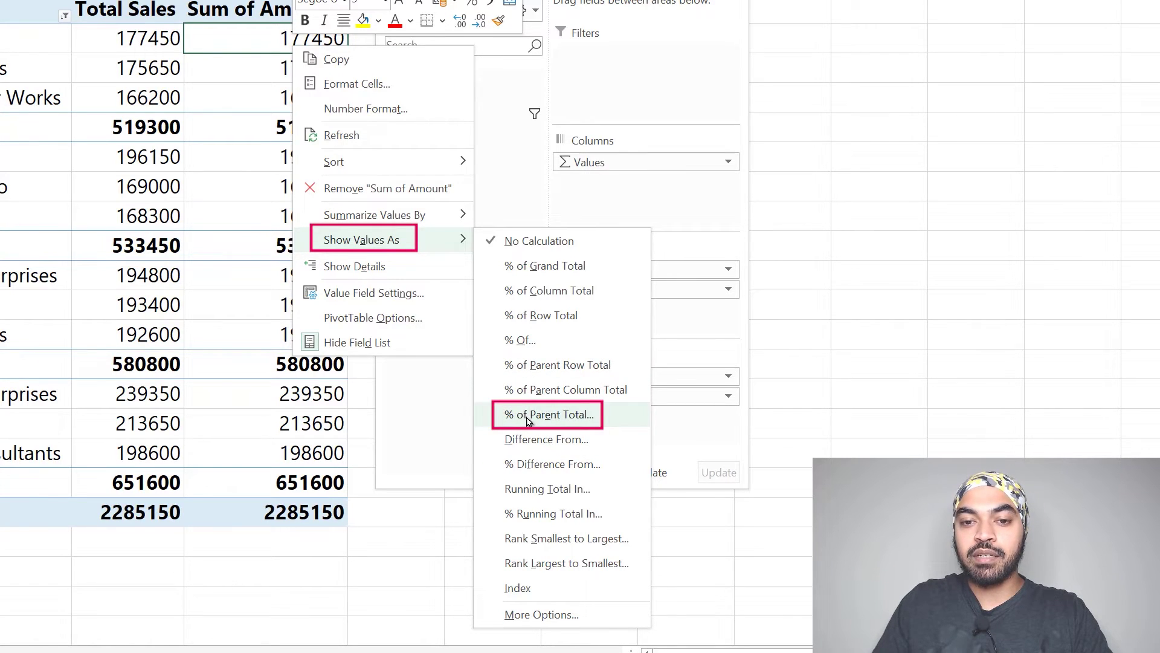
{"action": "left_click", "coordinate": [527, 417]}
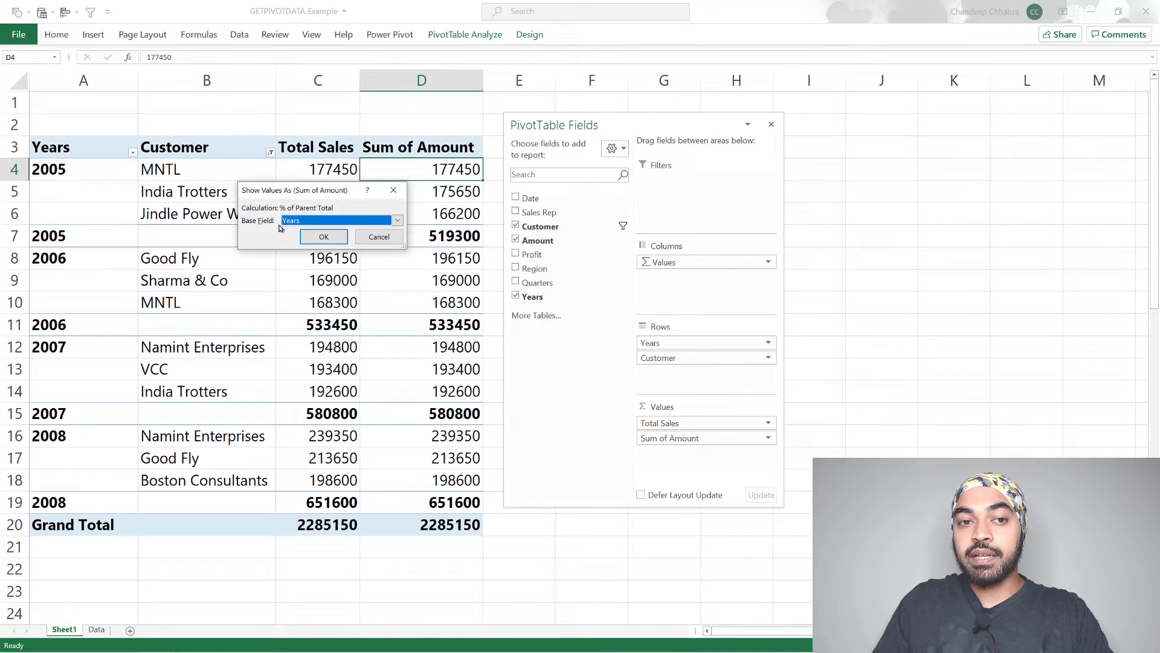
{"action": "left_click", "coordinate": [323, 236]}
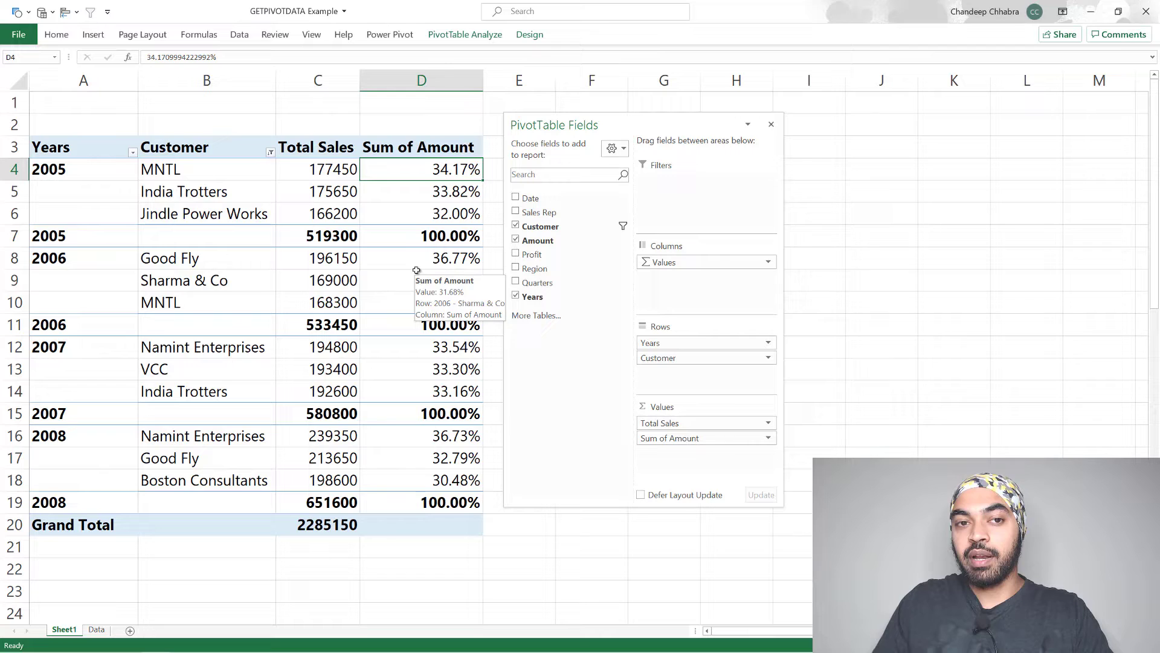
{"action": "left_click", "coordinate": [336, 176]}
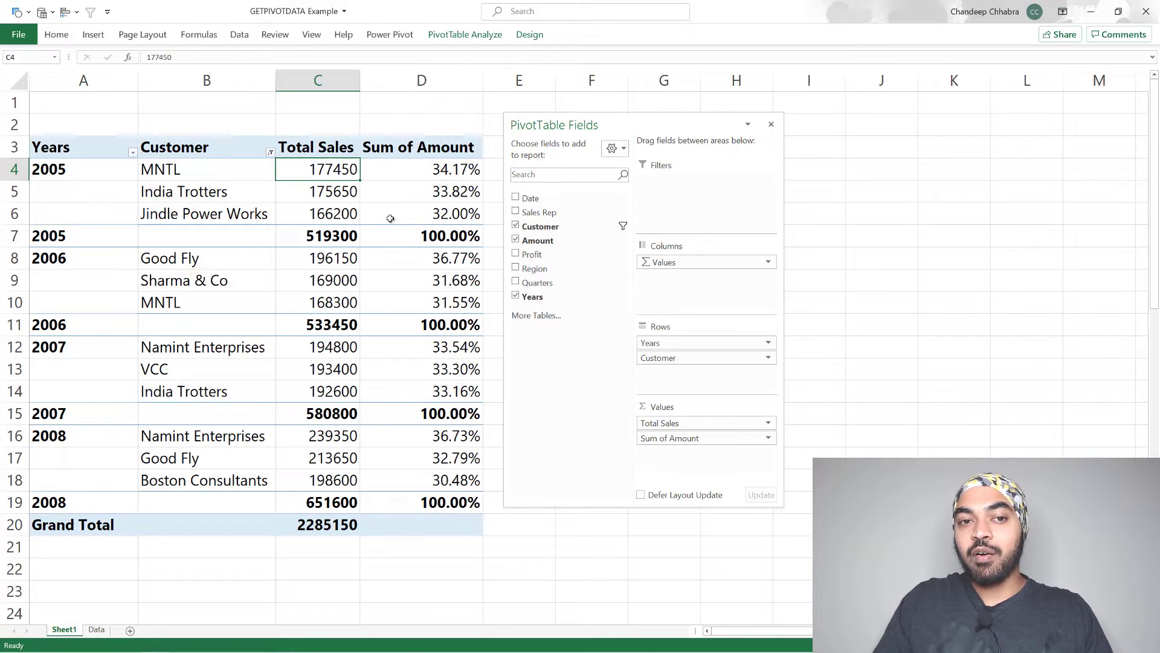
{"action": "left_click", "coordinate": [320, 235]}
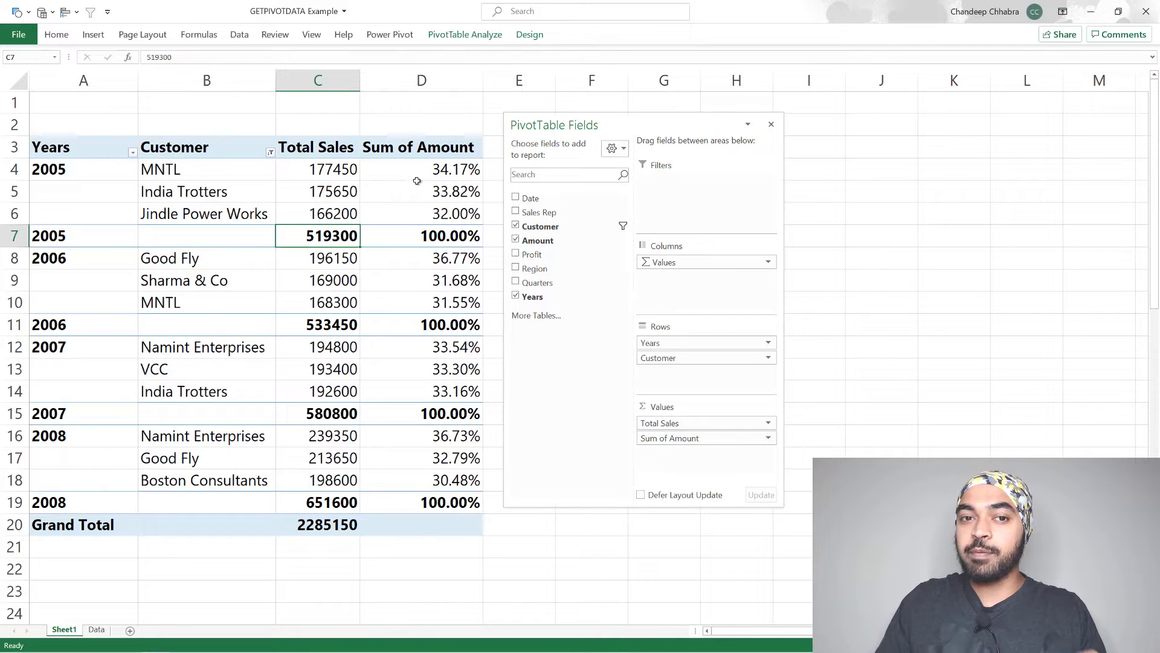
{"action": "left_click_drag", "start_coordinate": [429, 171], "coordinate": [430, 215]}
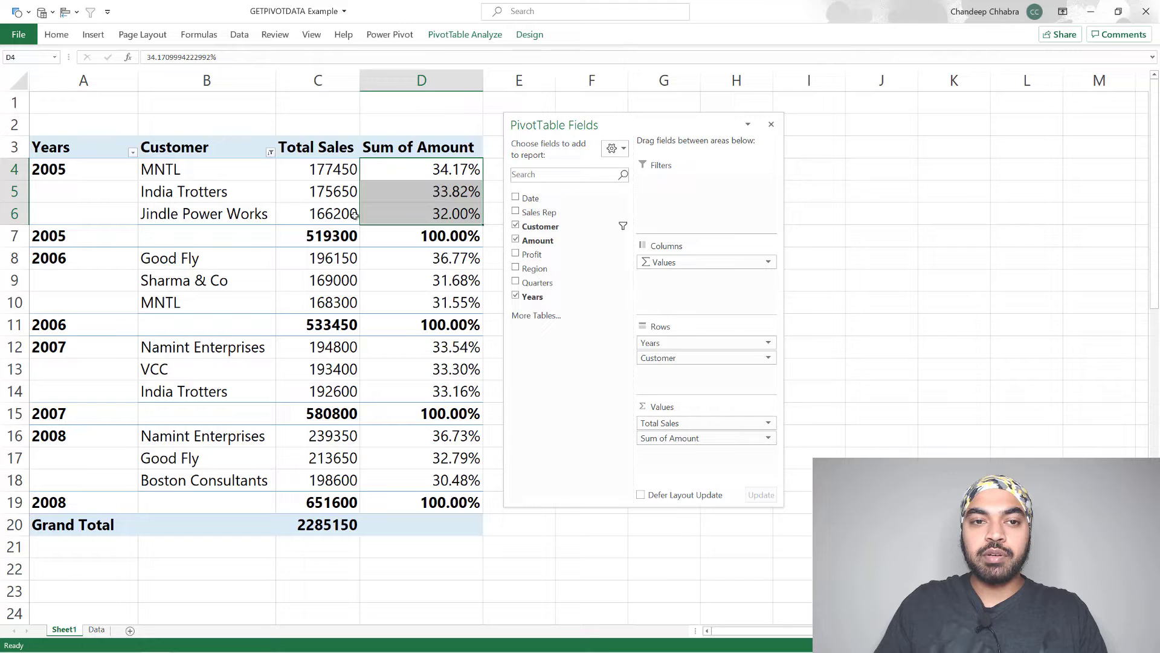
Drag Sum of Amount out of the pivot's Values area, leaving only Total Sales.
{"action": "left_click", "coordinate": [432, 81]}
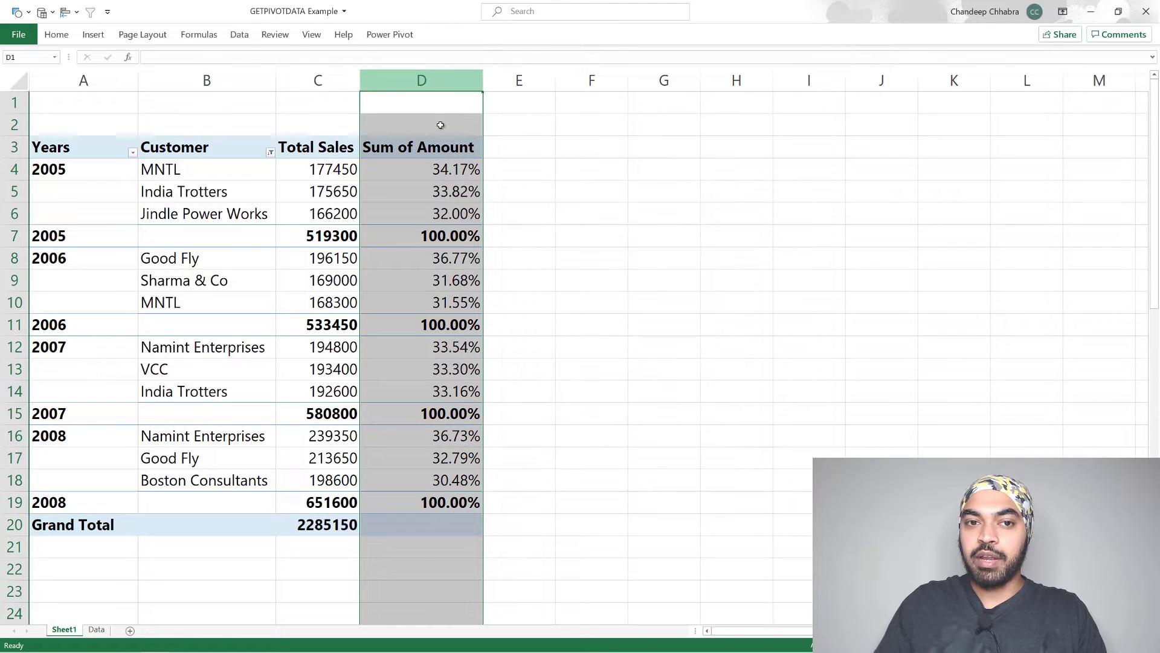
{"action": "left_click", "coordinate": [436, 183]}
{"action": "left_click", "coordinate": [327, 172]}
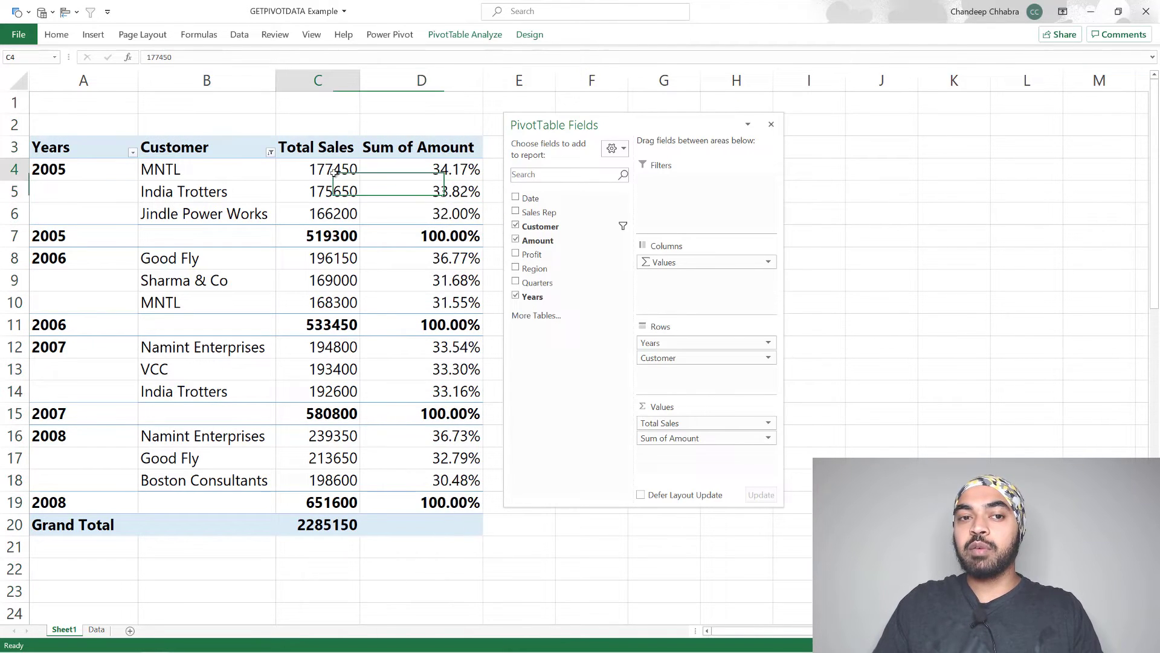
{"action": "mouse_move", "coordinate": [340, 184]}
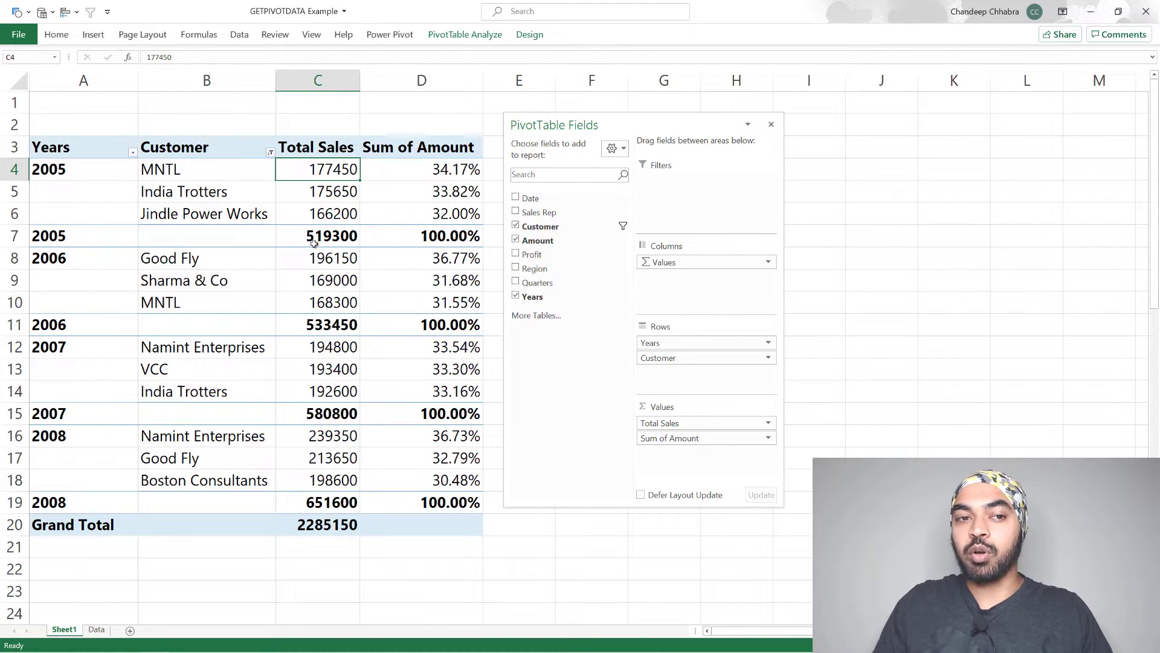
{"action": "left_click_drag", "start_coordinate": [713, 439], "coordinate": [894, 410]}
Copy the whole customer pivot and paste a duplicate at G3.
{"action": "left_click", "coordinate": [269, 229]}
{"action": "key", "text": "ctrl+a"}
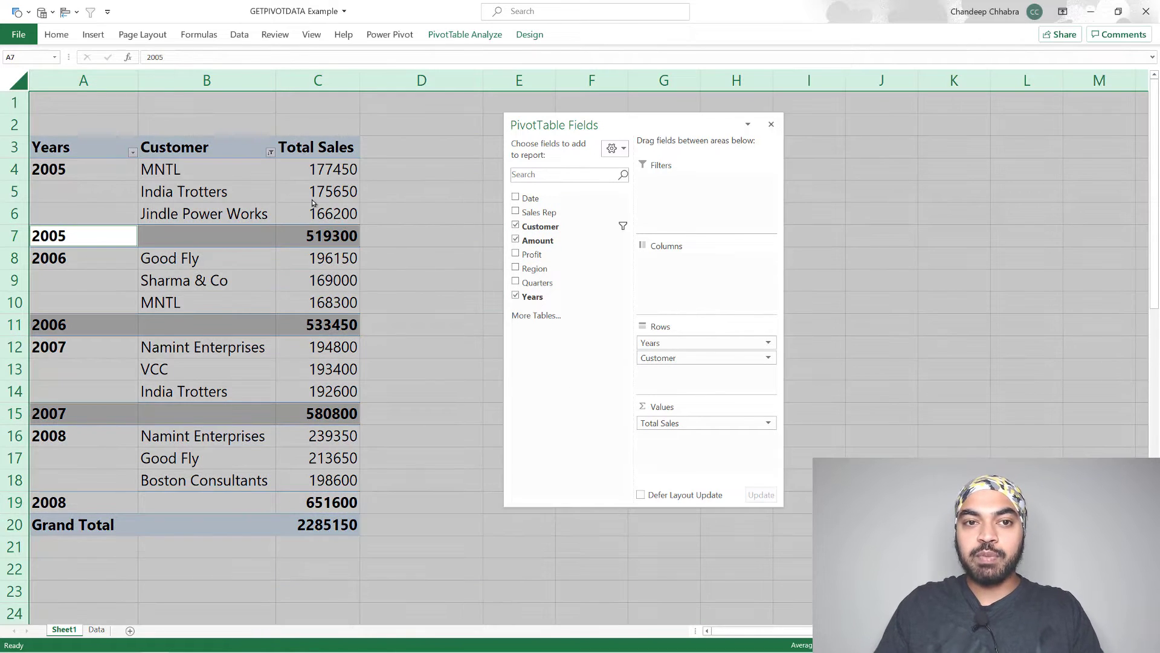
{"action": "key", "text": "ctrl+c"}
{"action": "key", "text": "Return"}
{"action": "left_click", "coordinate": [266, 190]}
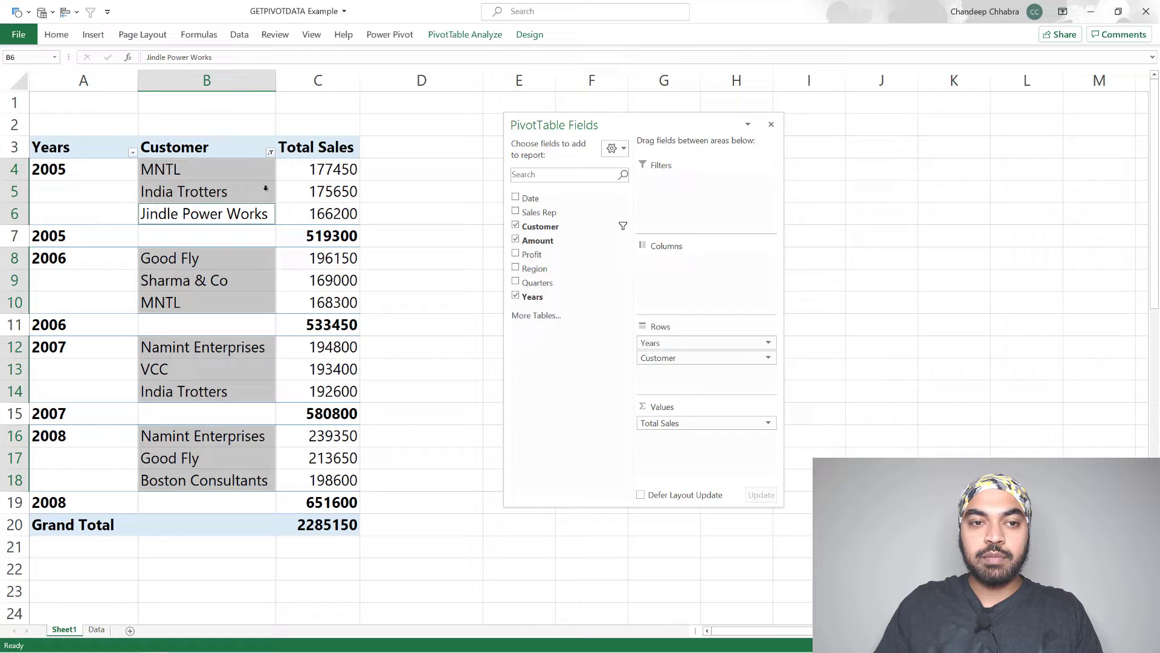
{"action": "left_click", "coordinate": [91, 148]}
{"action": "key", "text": "ctrl+a"}
{"action": "key", "text": "ctrl+c"}
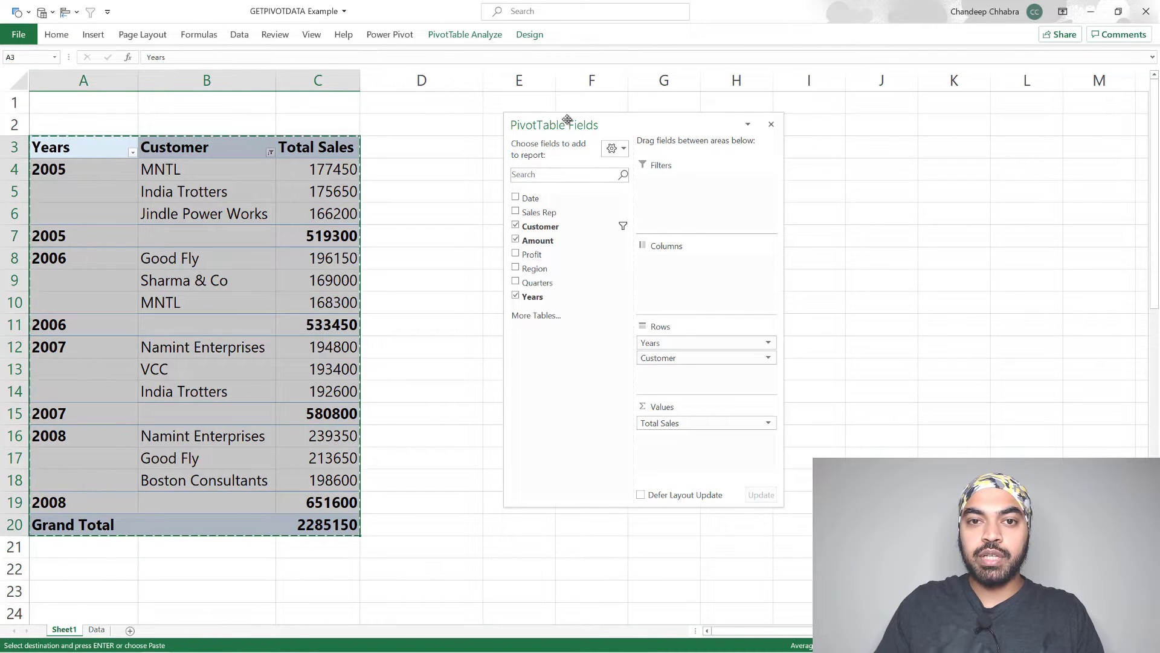
{"action": "left_click_drag", "start_coordinate": [568, 120], "coordinate": [835, 228]}
{"action": "left_click", "coordinate": [645, 146]}
{"action": "key", "text": "ctrl+v"}
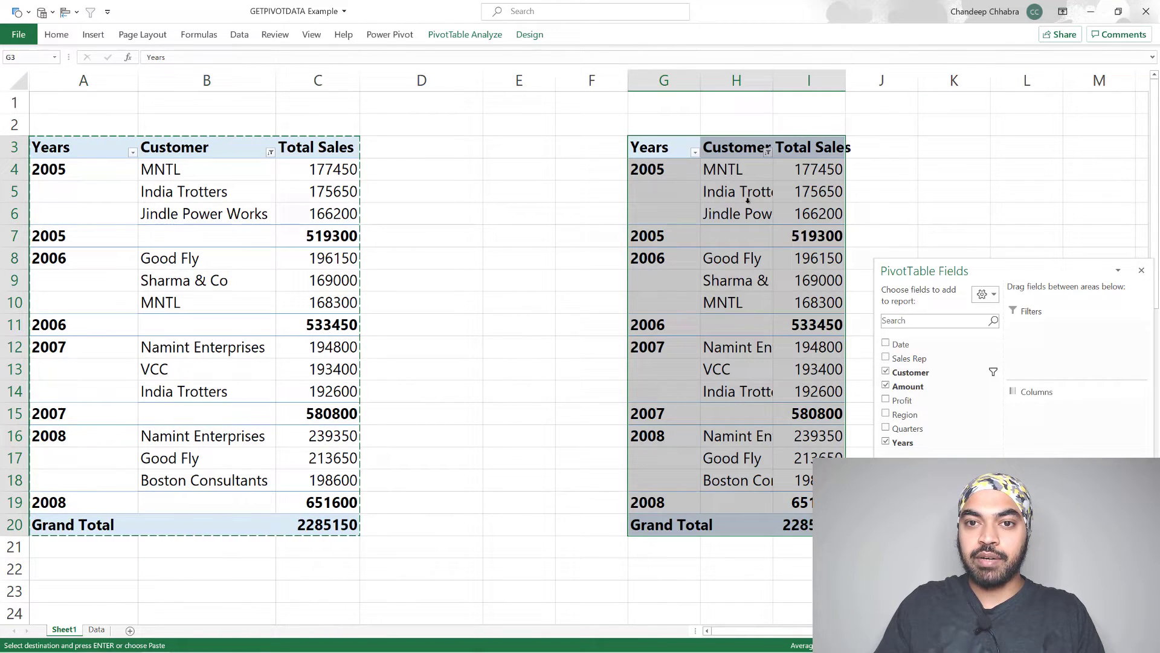
Remove Customer from the copied pivot's rows so it lists only the 2005–2008 yearly totals.
{"action": "left_click_drag", "start_coordinate": [946, 271], "coordinate": [383, 131]}
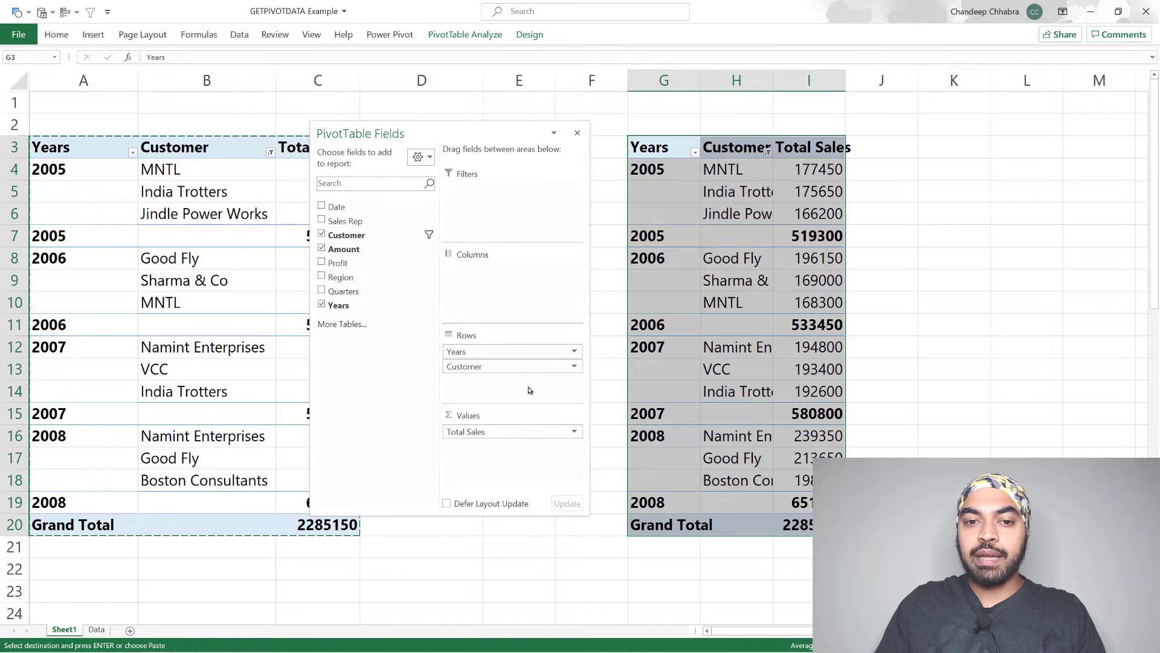
{"action": "left_click_drag", "start_coordinate": [513, 362], "coordinate": [769, 274]}
{"action": "left_click", "coordinate": [751, 203]}
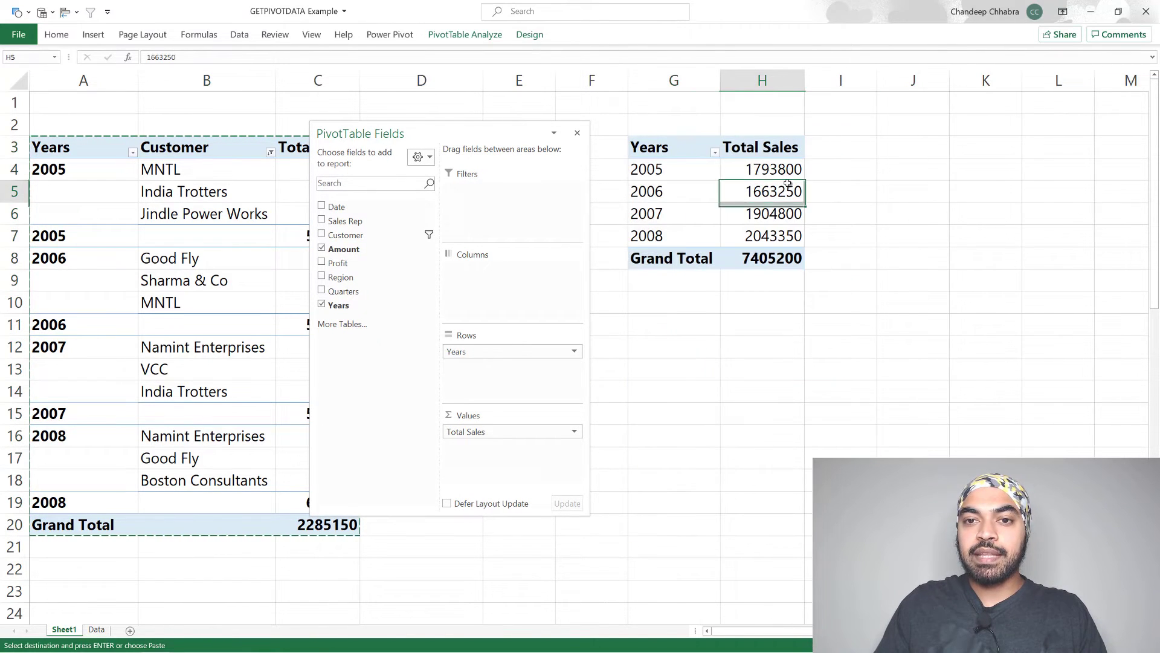
{"action": "left_click", "coordinate": [656, 167]}
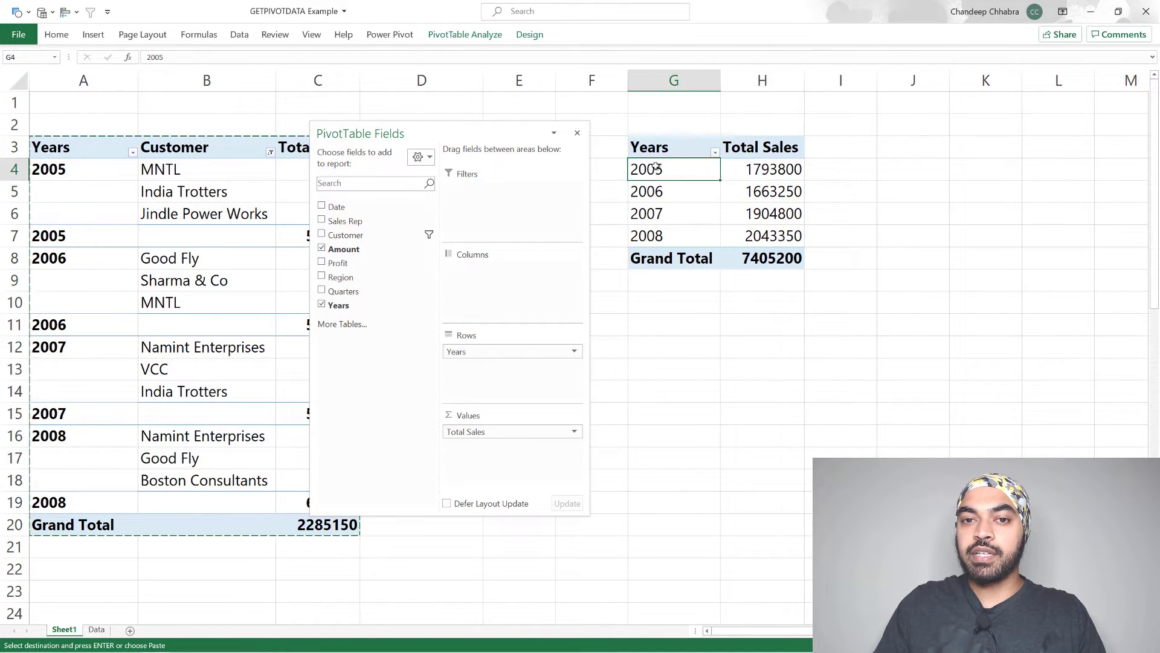
{"action": "left_click", "coordinate": [674, 194], "text": "shift"}
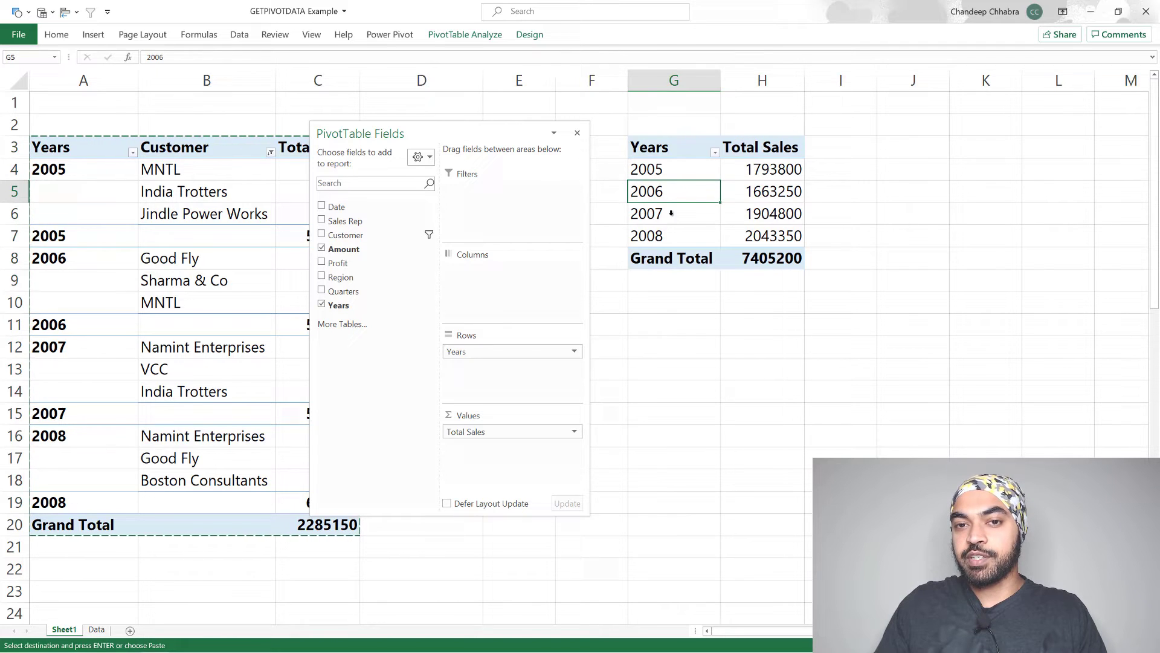
{"action": "left_click", "coordinate": [672, 234], "text": "shift"}
{"action": "left_click", "coordinate": [672, 234]}
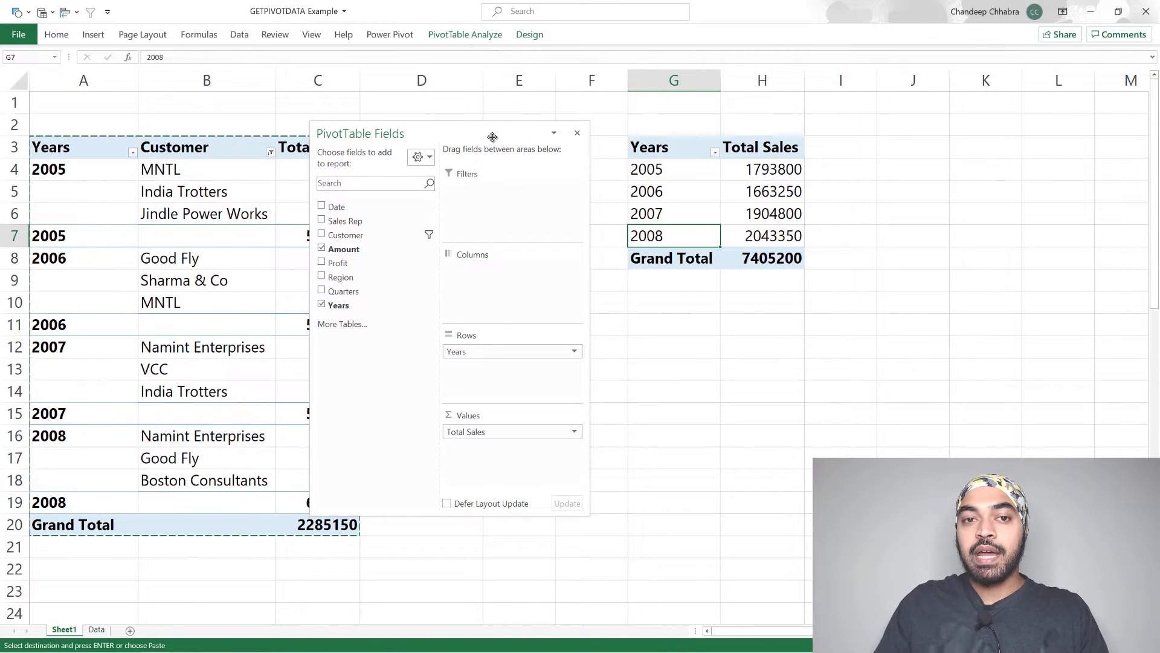
{"action": "left_click_drag", "start_coordinate": [492, 134], "coordinate": [584, 286]}
{"action": "key", "text": "Escape"}
{"action": "left_click", "coordinate": [435, 174]}
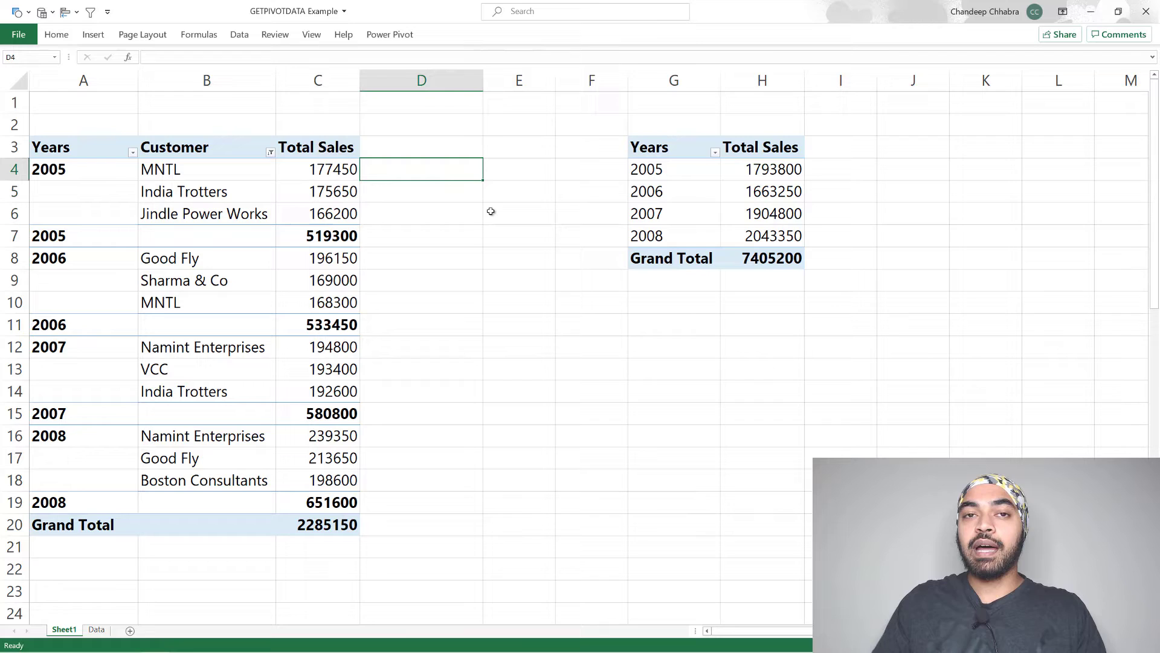
Enter a GETPIVOTDATA formula in D4 referencing the yearly pivot's 2005 total, 1793800.
{"action": "type", "text": "="}
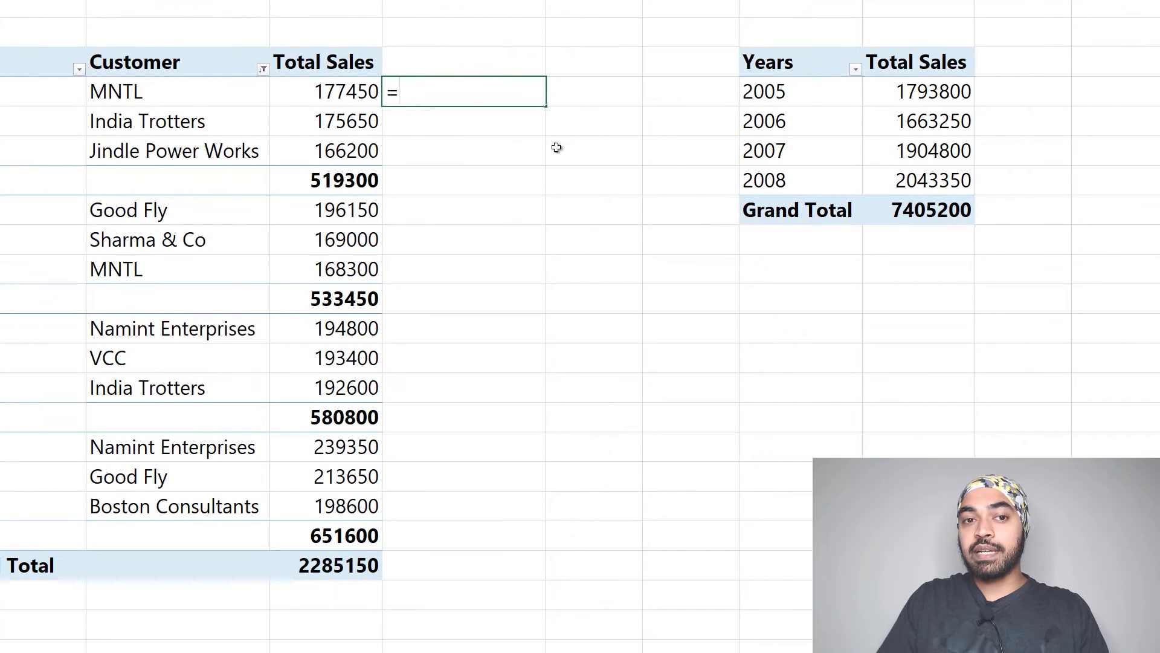
{"action": "key", "text": "Left"}
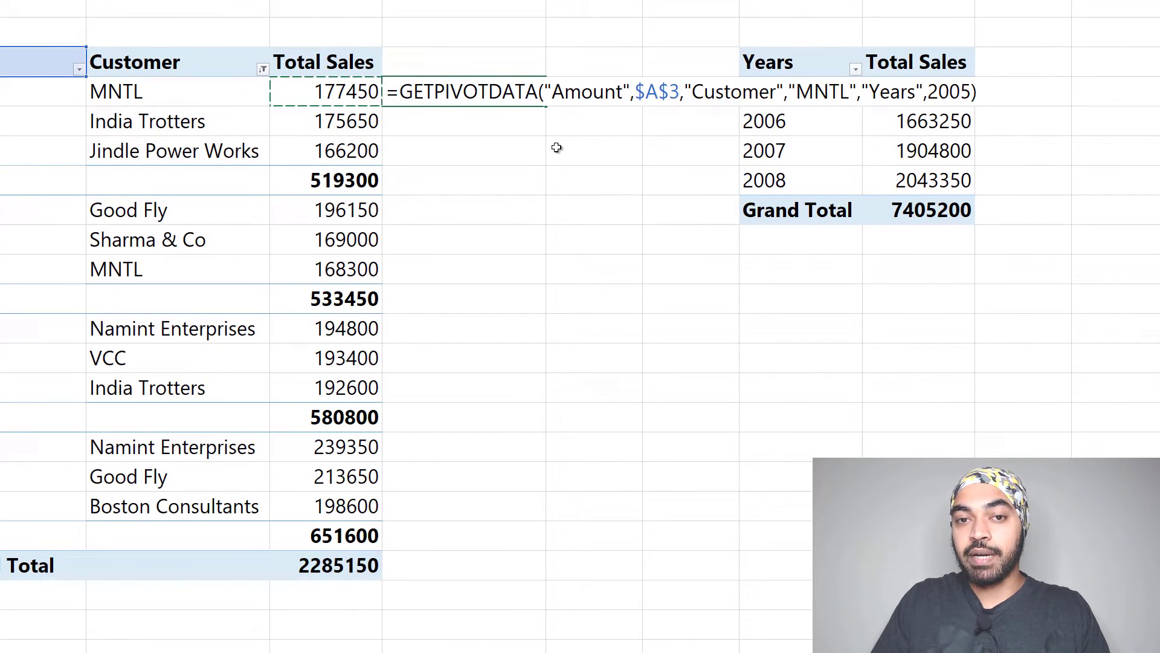
{"action": "key", "text": "Escape"}
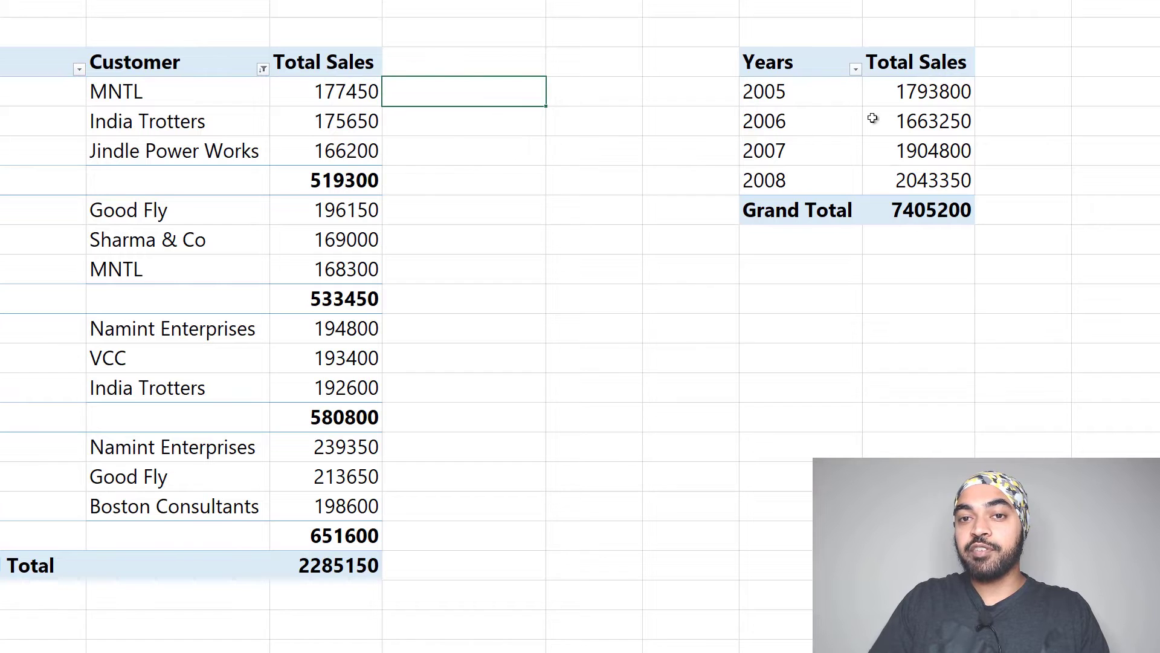
{"action": "type", "text": "="}
{"action": "key", "text": "Right"}
{"action": "key", "text": "Right"}
{"action": "key", "text": "Right"}
{"action": "key", "text": "Right"}
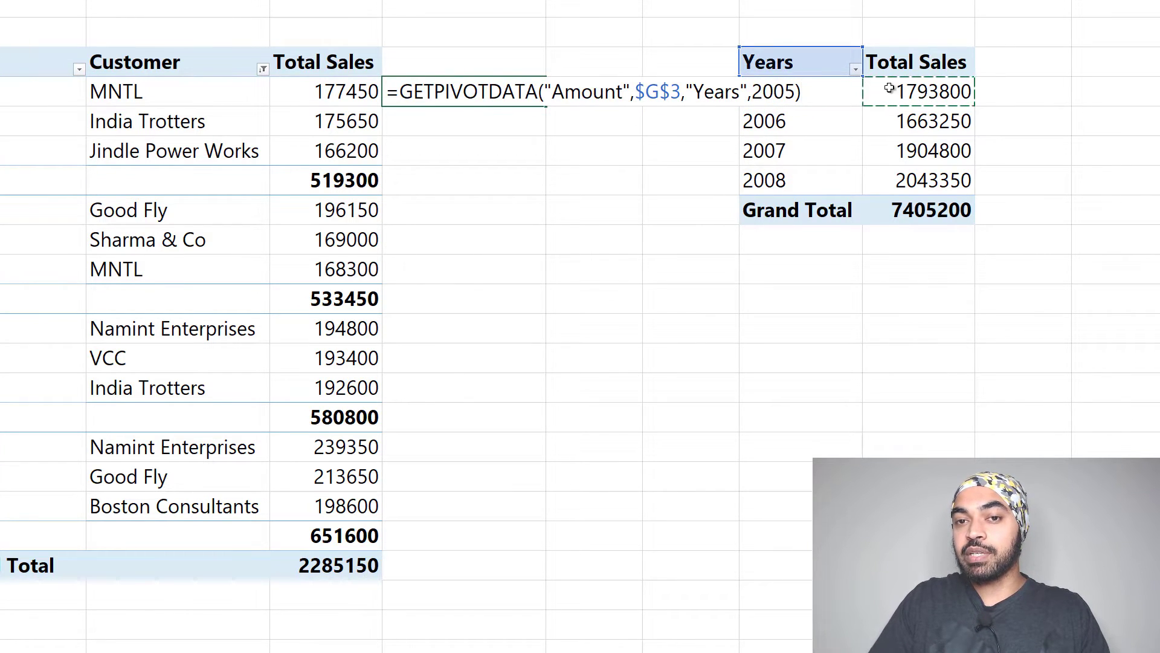
{"action": "key", "text": "Return"}
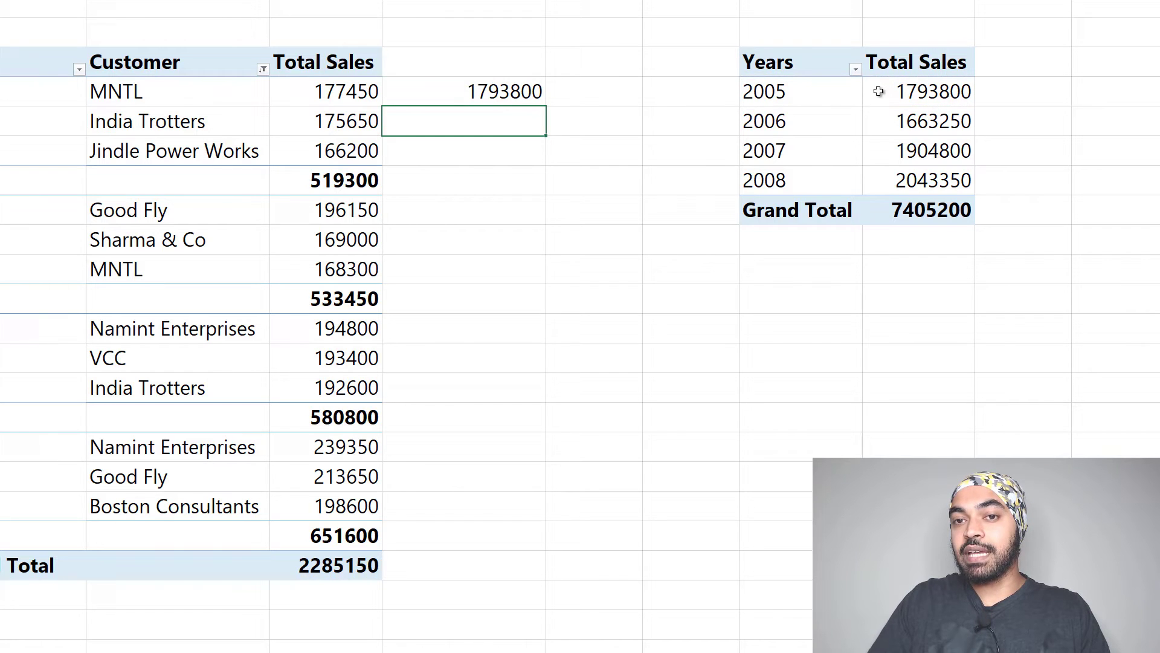
Compare D4's result with the 2005 and 2006 customer sales and the yearly 2005 total.
{"action": "left_click", "coordinate": [487, 93]}
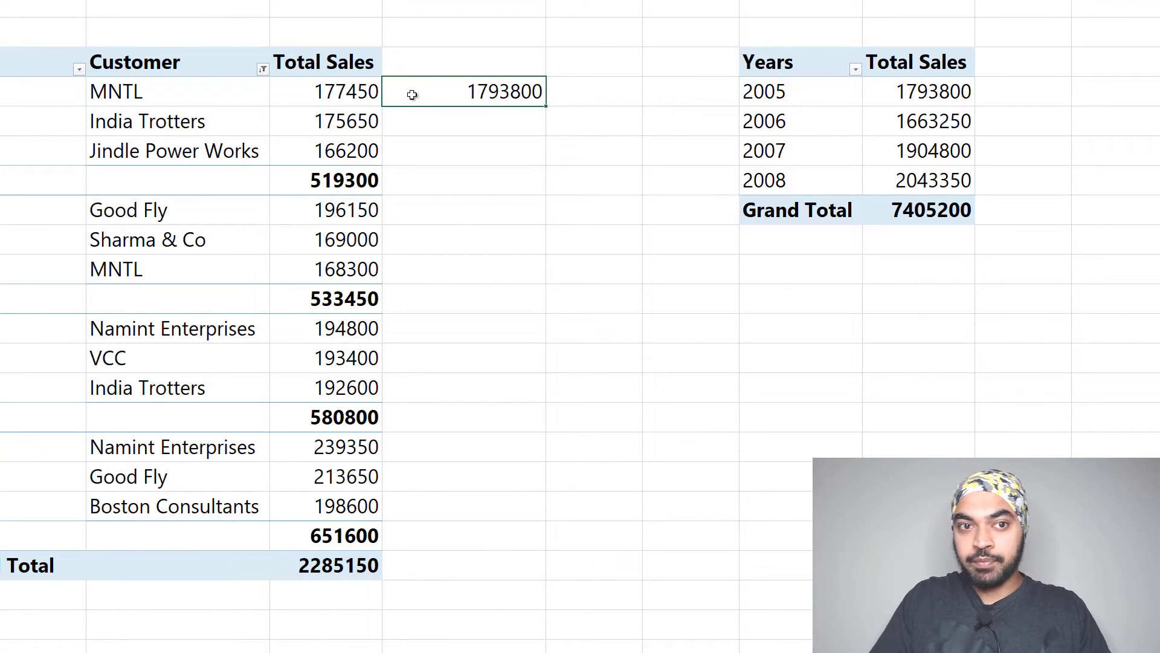
{"action": "left_click_drag", "start_coordinate": [342, 94], "coordinate": [342, 180]}
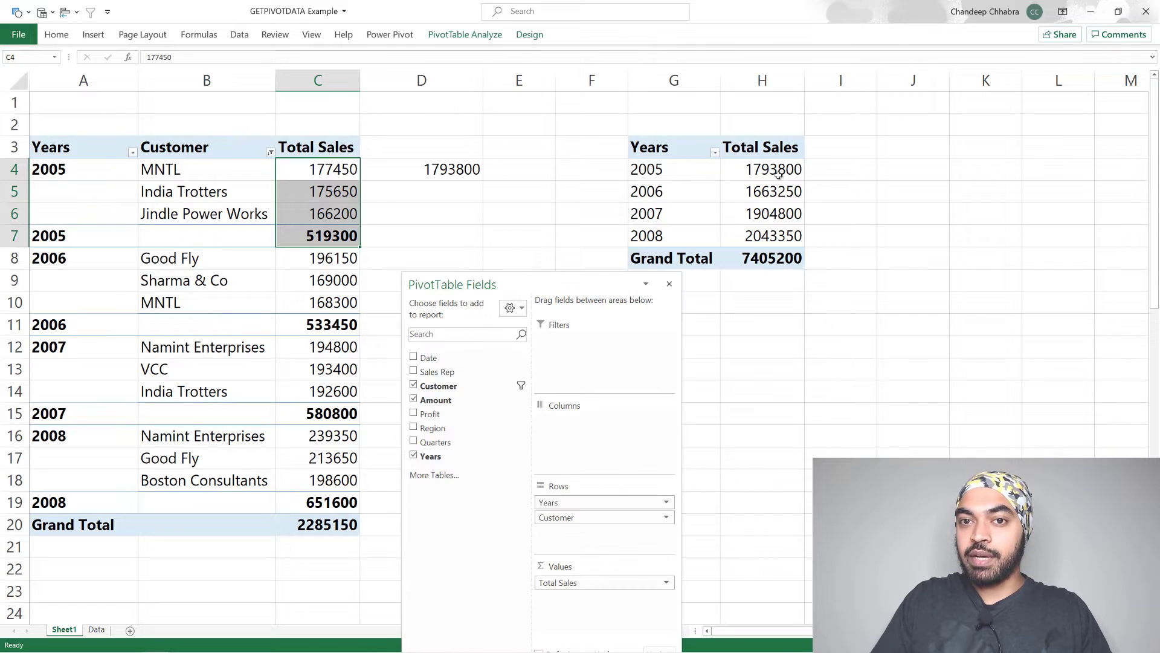
{"action": "left_click", "coordinate": [778, 173]}
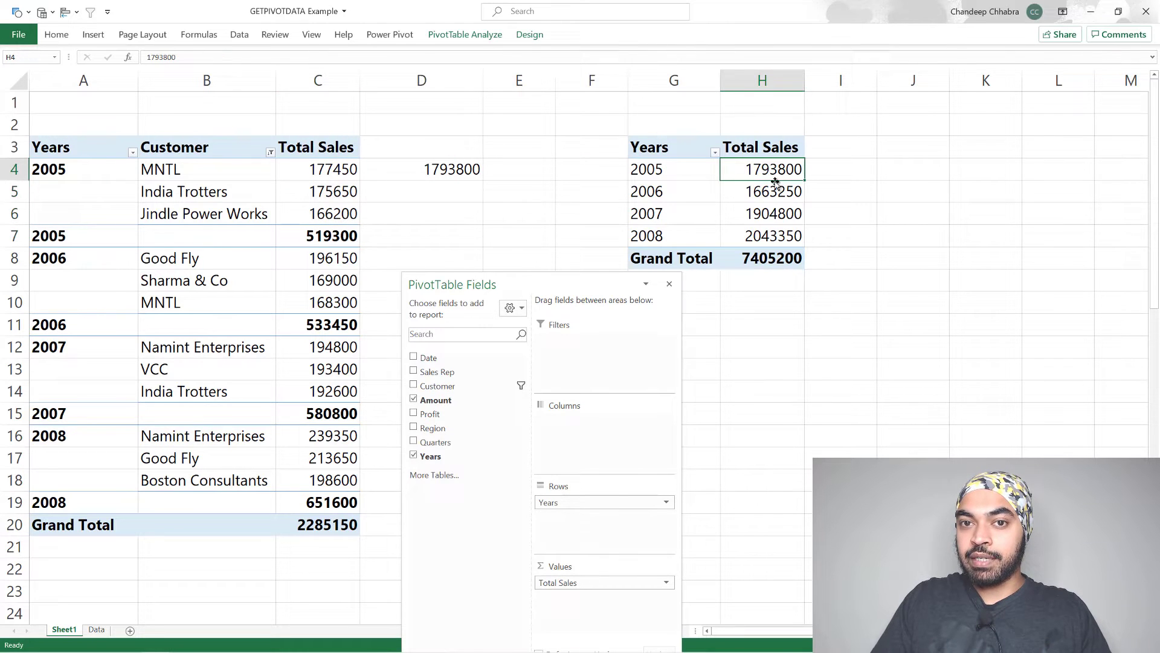
{"action": "left_click_drag", "start_coordinate": [315, 259], "coordinate": [326, 329]}
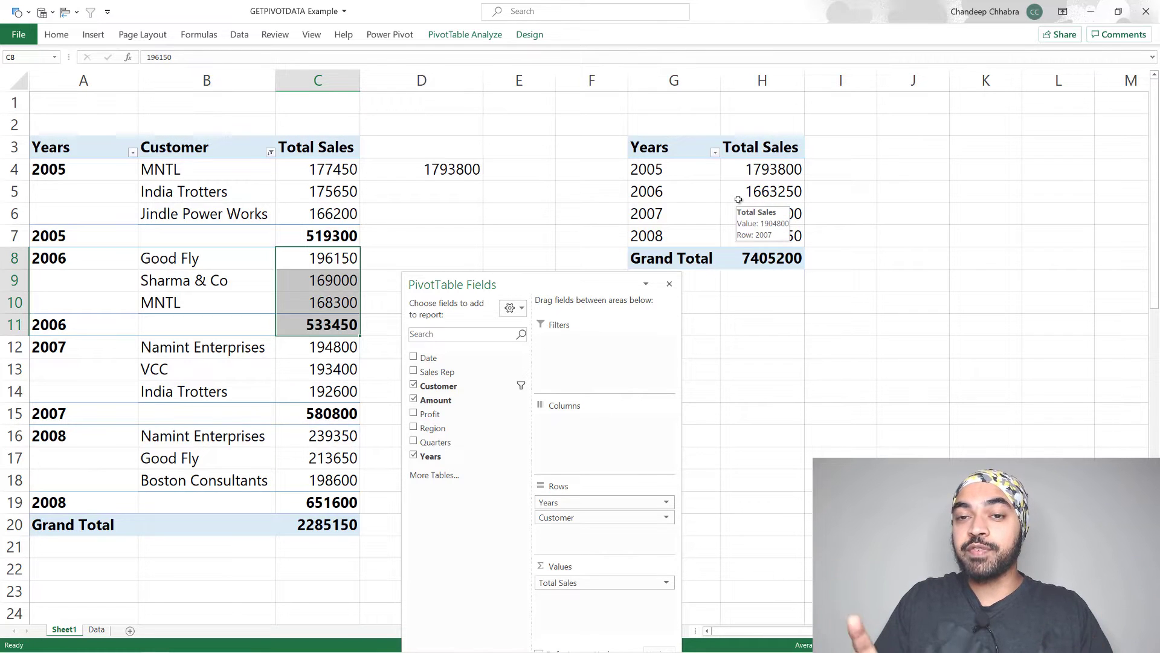
Fill D4's GETPIVOTDATA formula down to D6 beside the three 2005 customers.
{"action": "left_click", "coordinate": [430, 208]}
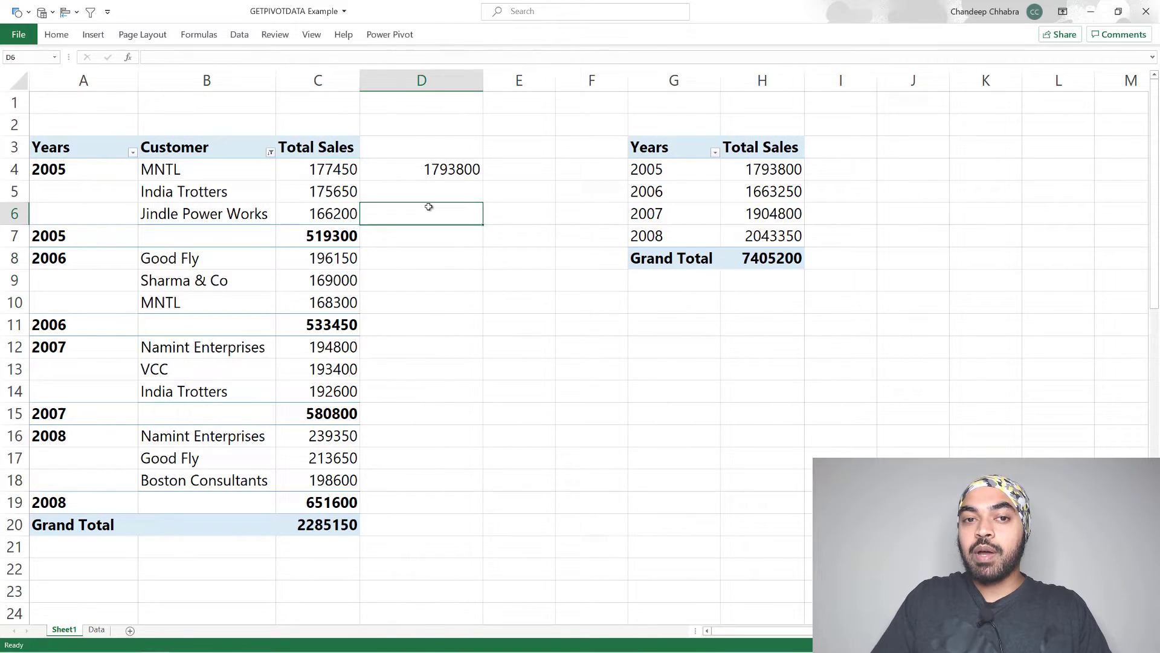
{"action": "key", "text": "Up"}
{"action": "key", "text": "Up"}
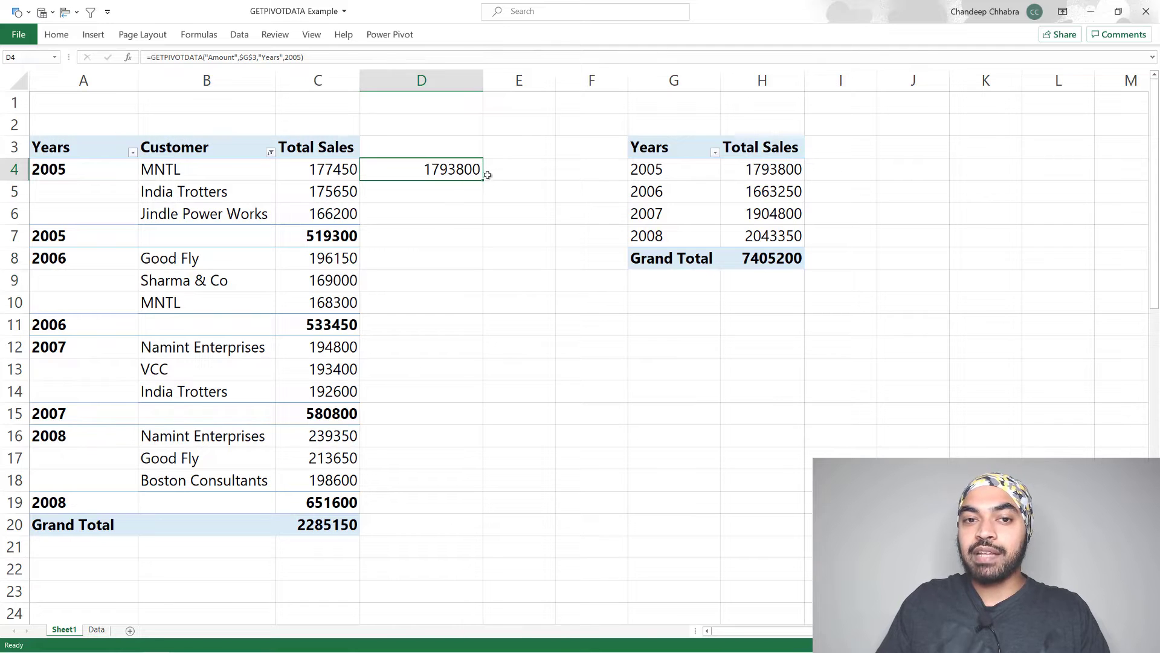
{"action": "left_click_drag", "start_coordinate": [483, 180], "coordinate": [482, 224]}
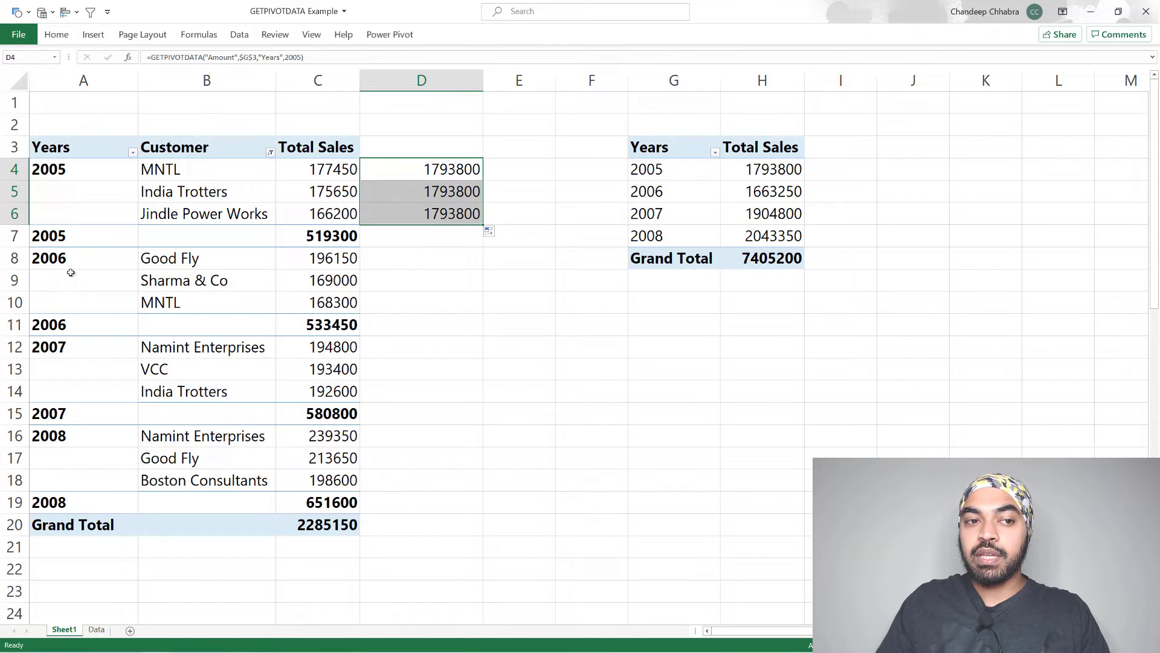
{"action": "left_click", "coordinate": [417, 259]}
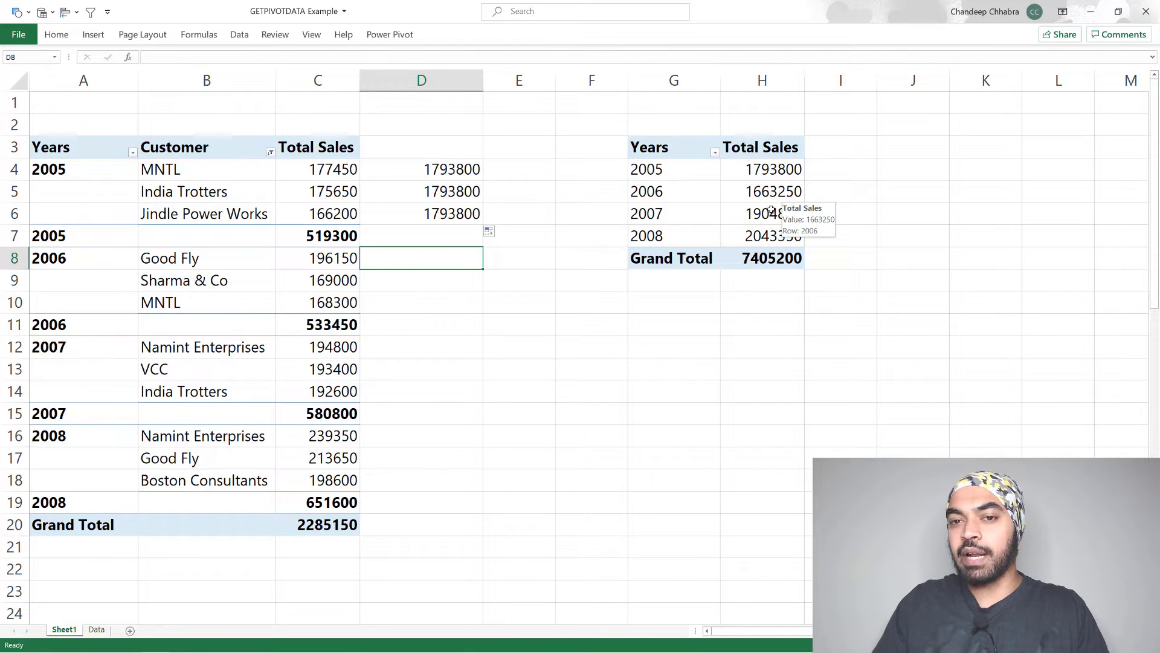
{"action": "left_click_drag", "start_coordinate": [432, 355], "coordinate": [432, 373]}
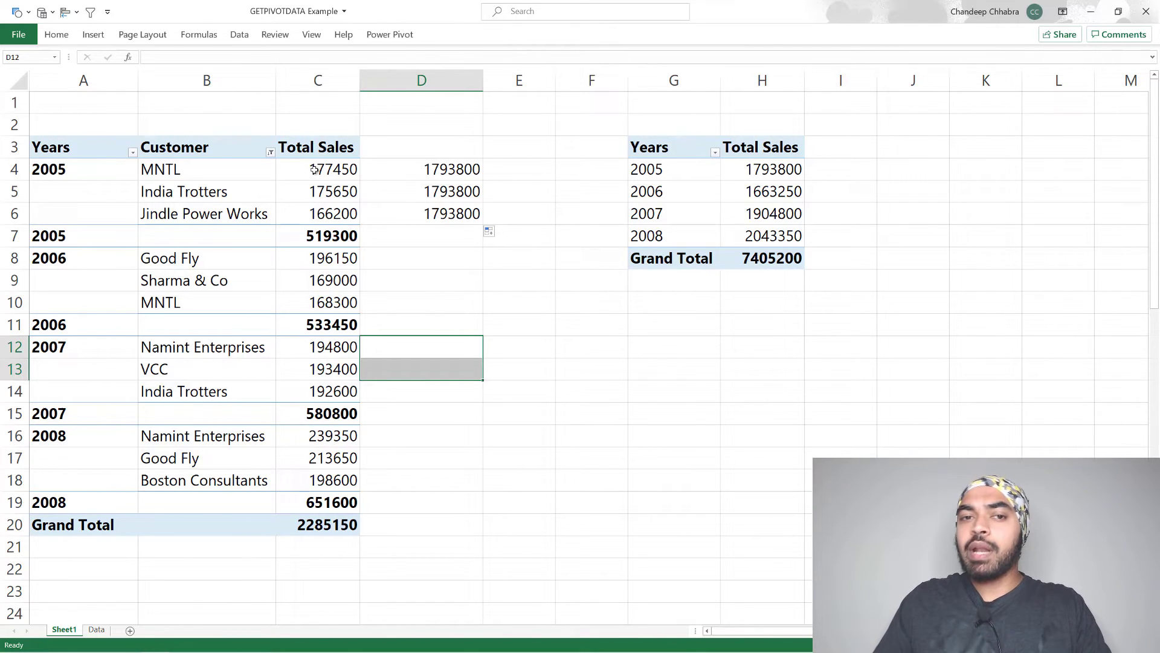
Edit D4's GETPIVOTDATA formula, replacing the hard-coded year 2005 with a reference to A4.
{"action": "double_click", "coordinate": [417, 169]}
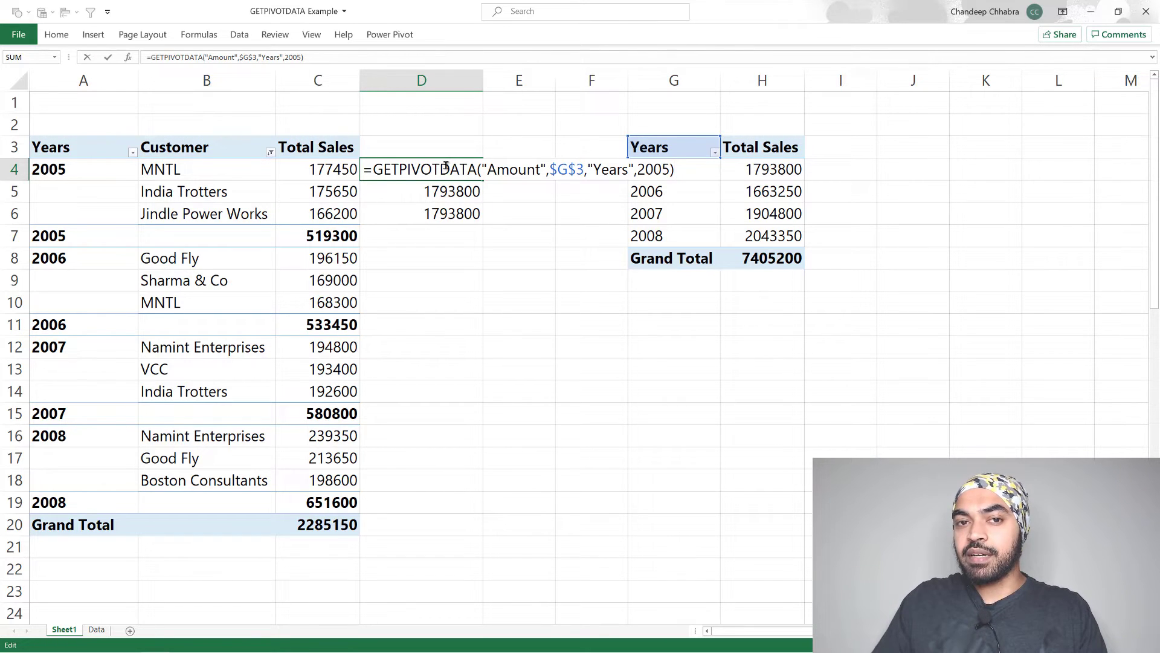
{"action": "left_click_drag", "start_coordinate": [496, 171], "coordinate": [526, 170]}
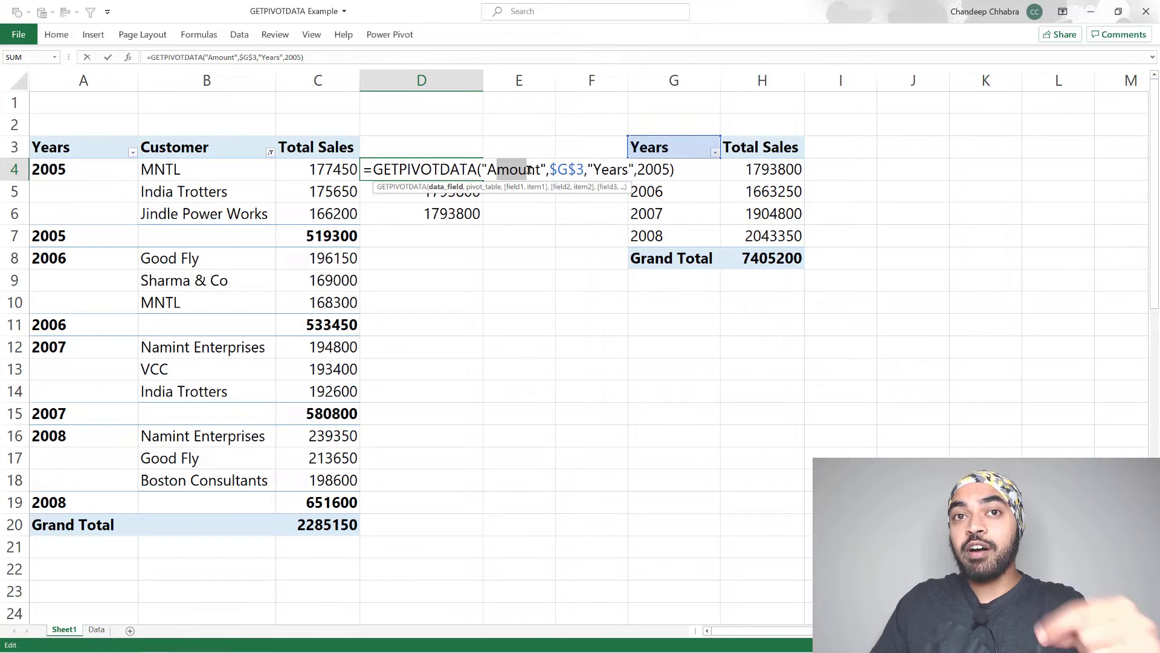
{"action": "left_click_drag", "start_coordinate": [557, 170], "coordinate": [576, 170]}
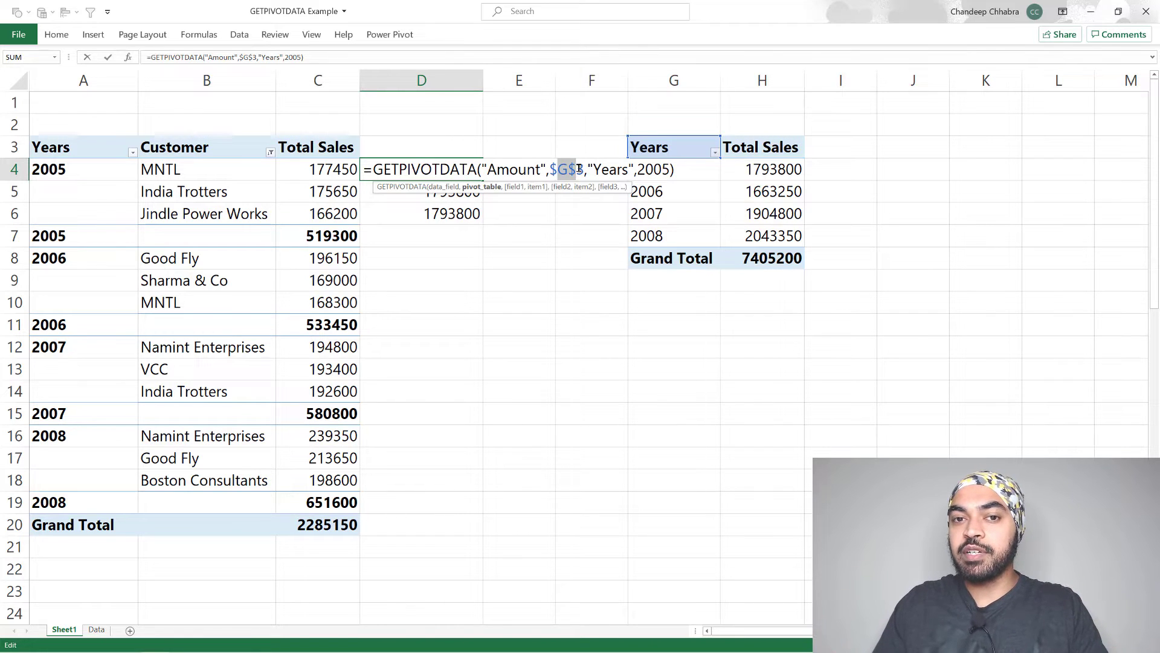
{"action": "left_click", "coordinate": [653, 169]}
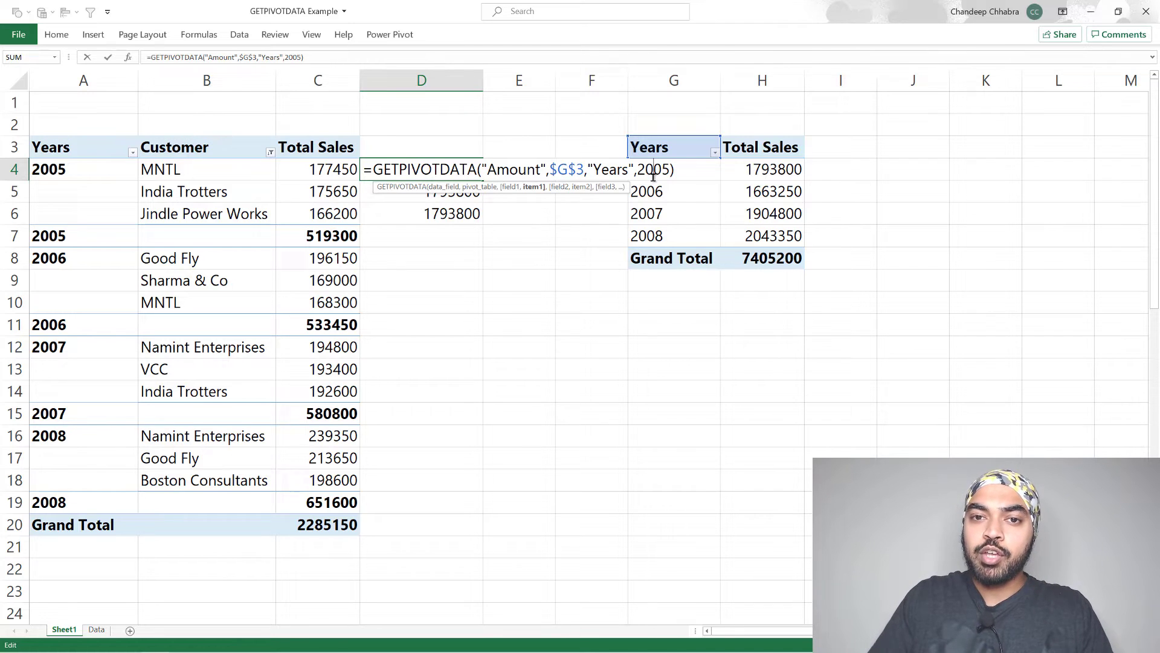
{"action": "double_click", "coordinate": [653, 174]}
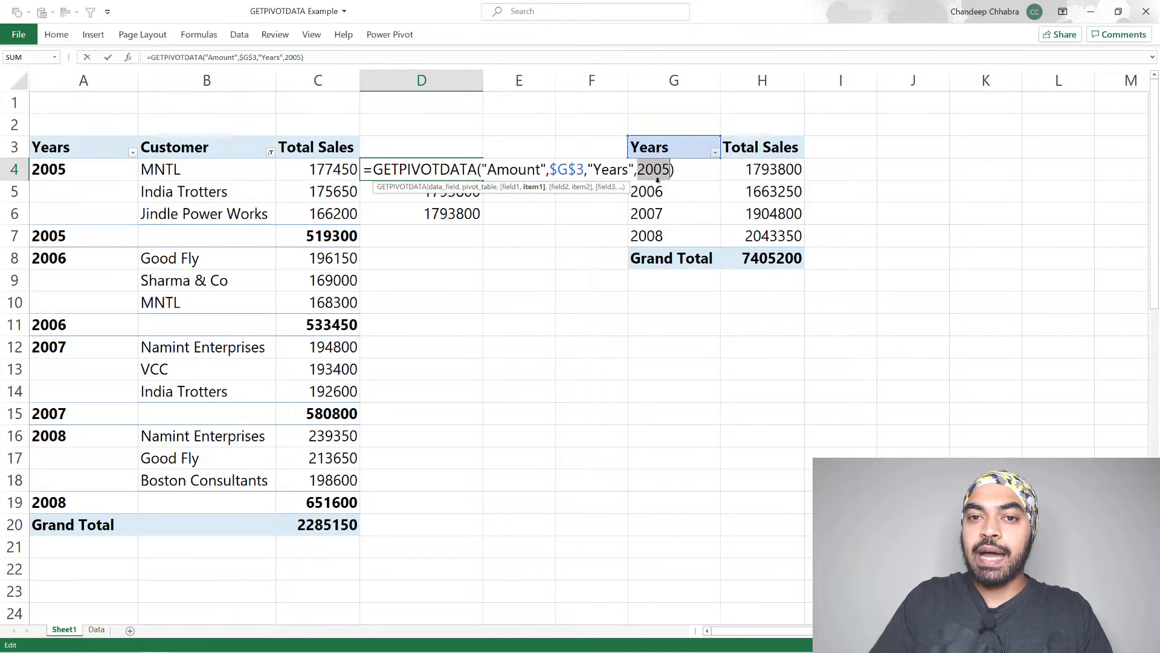
{"action": "left_click", "coordinate": [67, 172]}
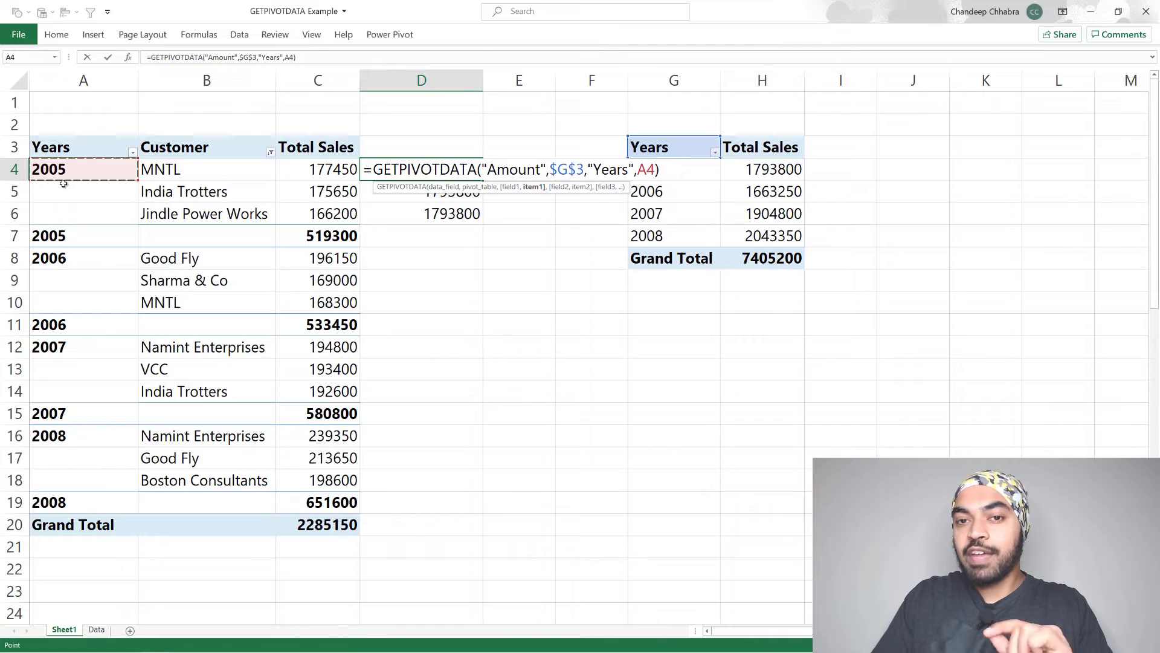
{"action": "key", "text": "Return"}
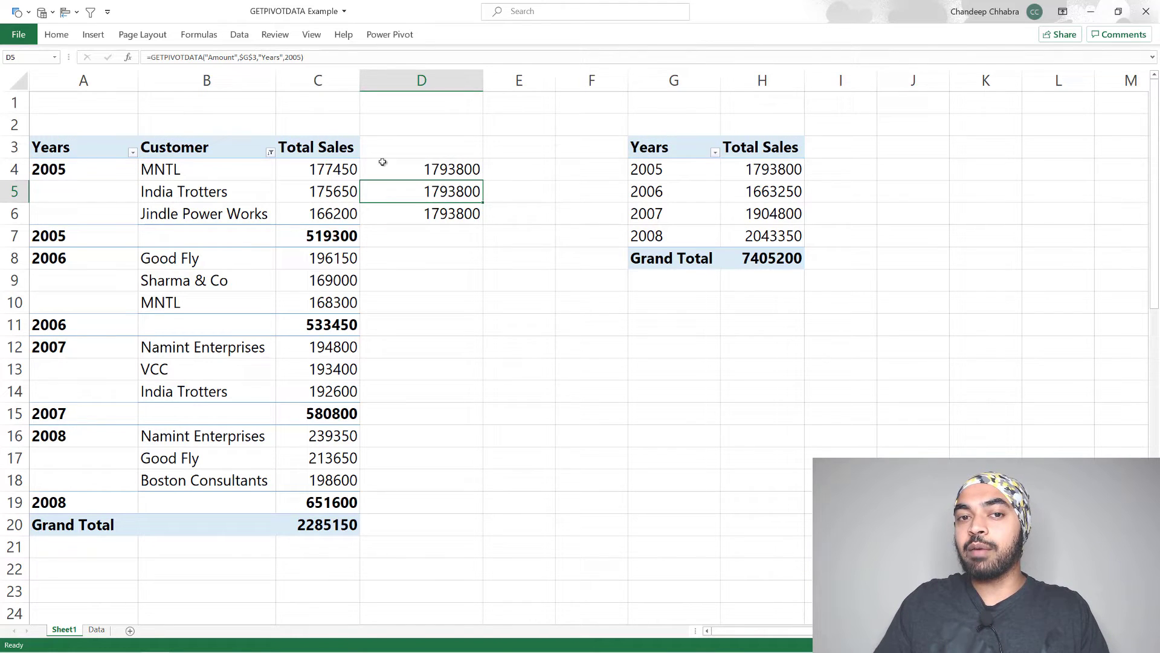
Fill D4's year-total formula down through D10.
{"action": "left_click", "coordinate": [470, 168]}
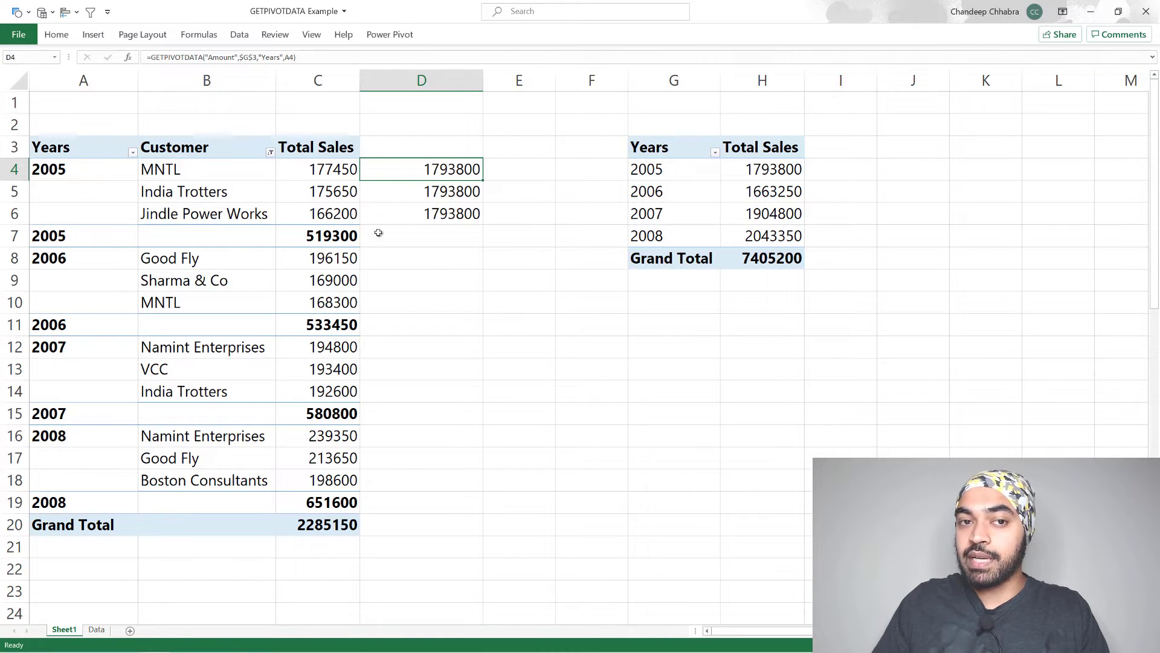
{"action": "mouse_move", "coordinate": [752, 195]}
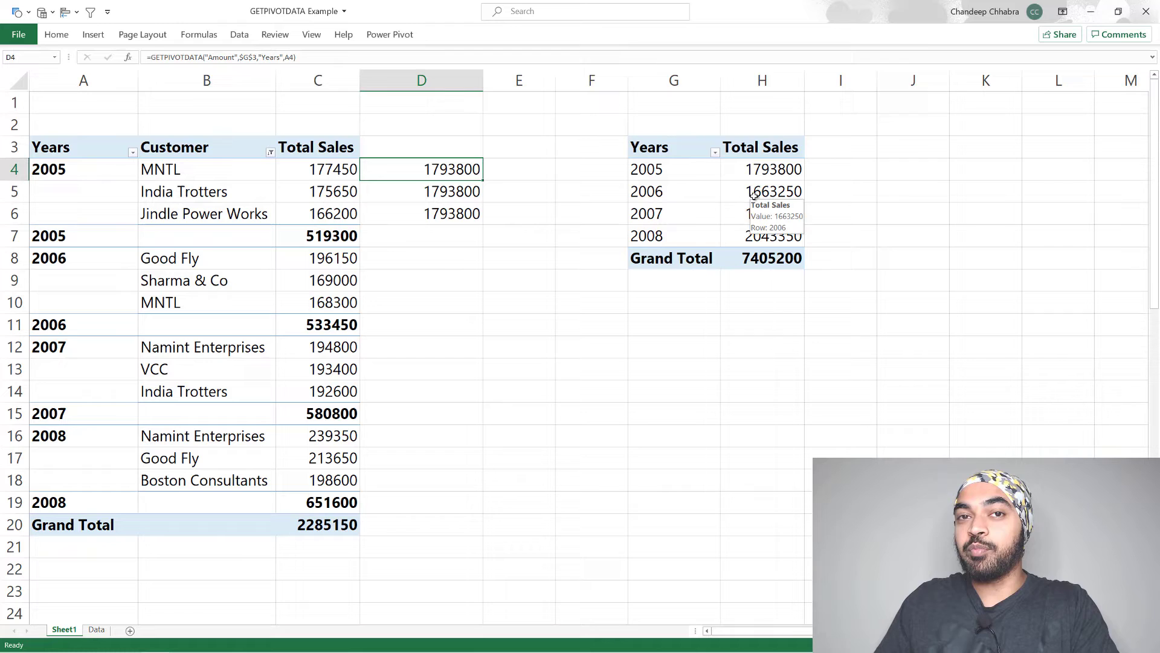
{"action": "left_click_drag", "start_coordinate": [486, 179], "coordinate": [482, 316]}
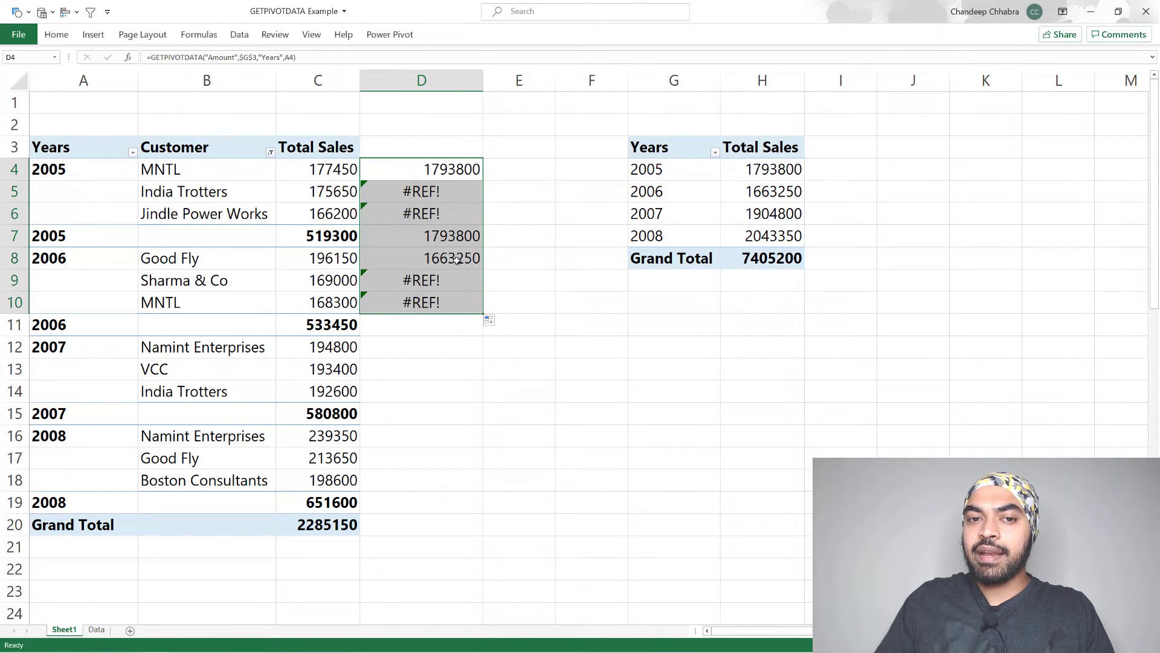
Inspect D5's formula, confirming its year argument points at blank cell A5.
{"action": "left_click", "coordinate": [79, 191]}
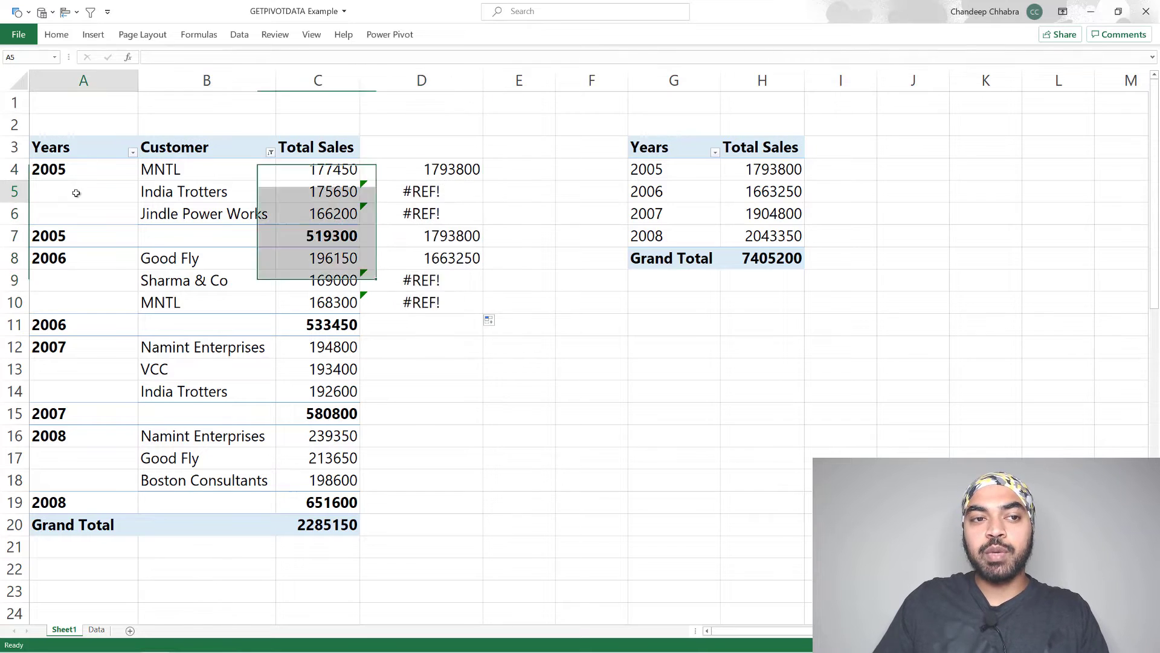
{"action": "double_click", "coordinate": [454, 197]}
{"action": "key", "text": "Left"}
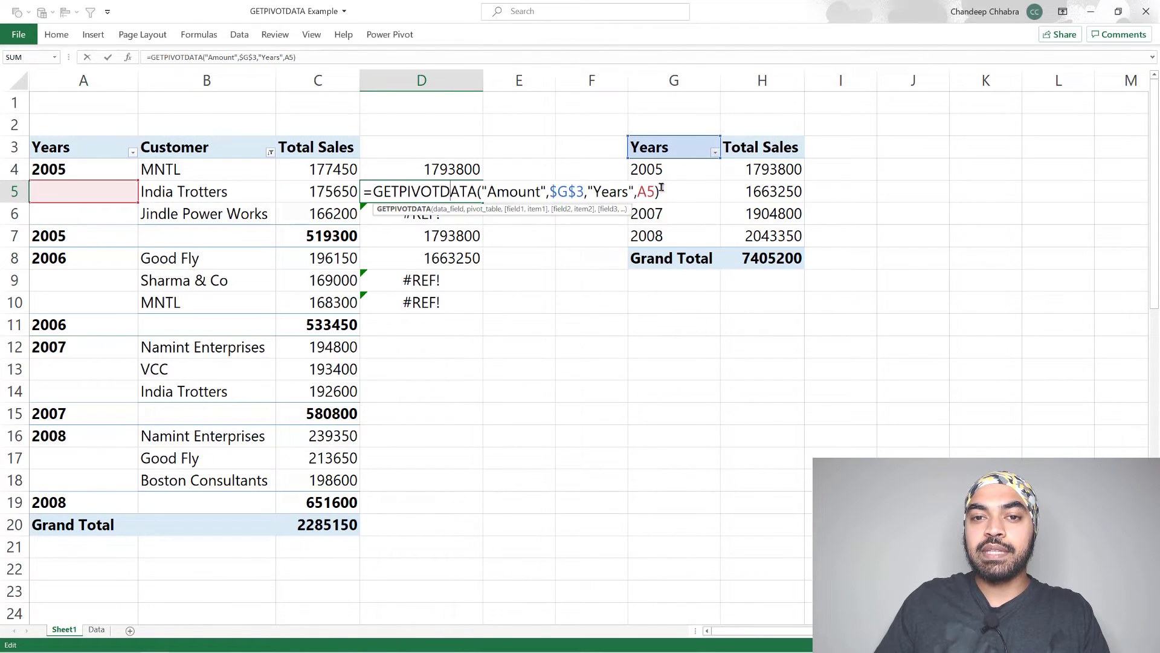
{"action": "key", "text": "shift+Left"}
{"action": "key", "text": "shift+Left"}
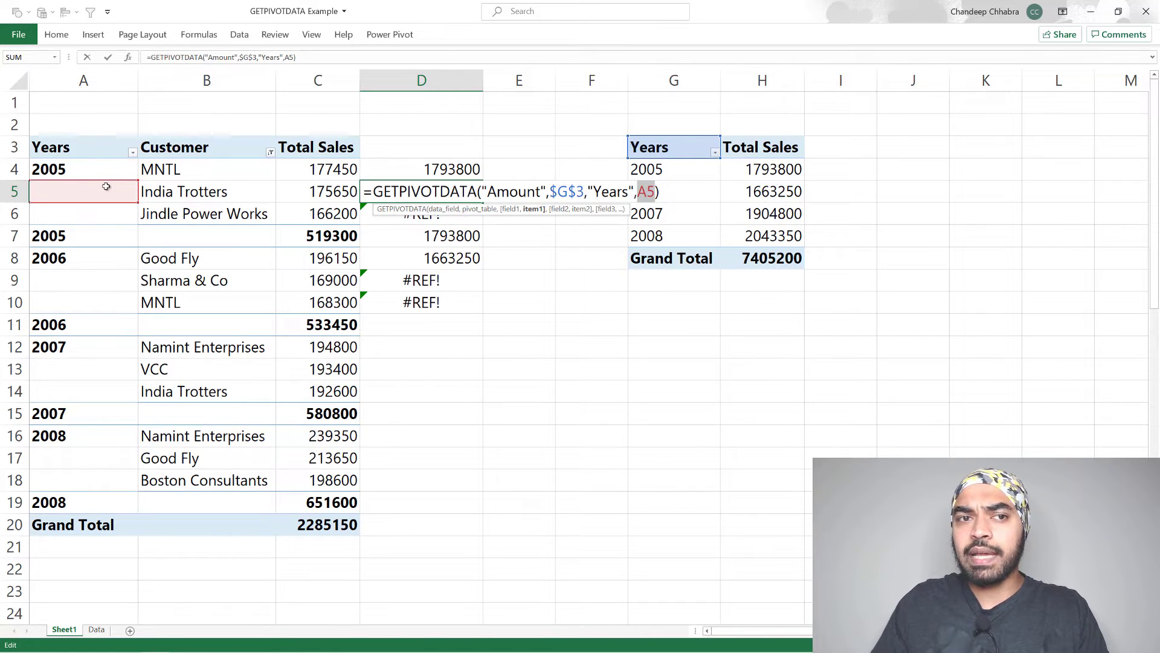
{"action": "key", "text": "Return"}
Set the customer pivot to Repeat All Item Labels so the year shows on every row.
{"action": "left_click", "coordinate": [194, 195]}
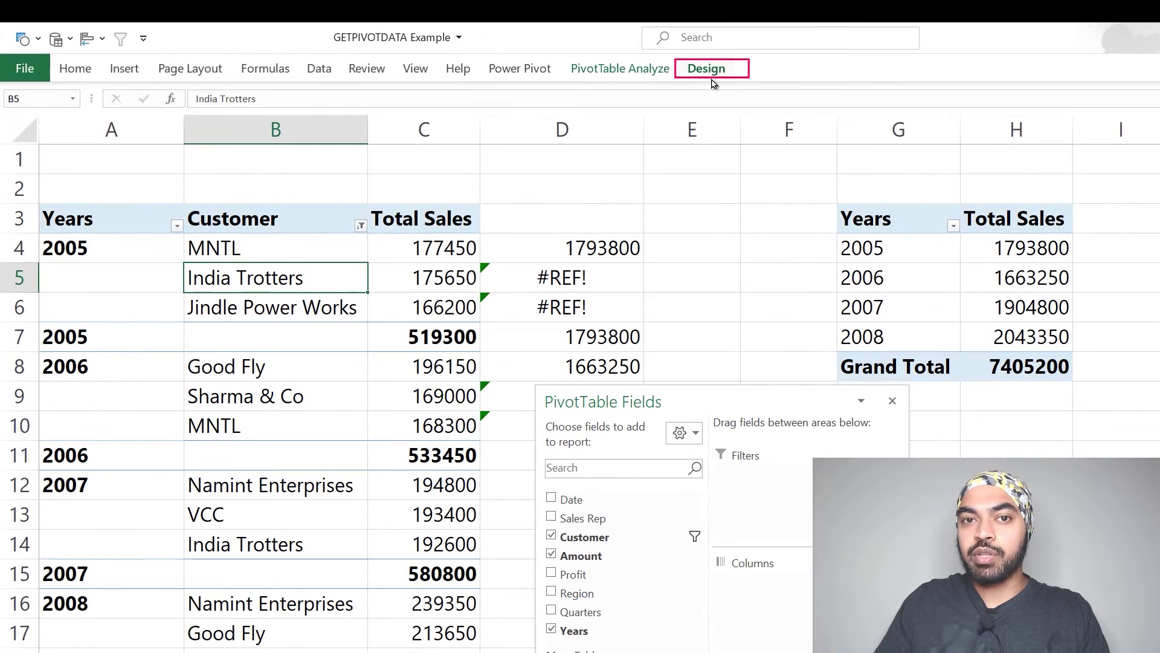
{"action": "left_click", "coordinate": [537, 38]}
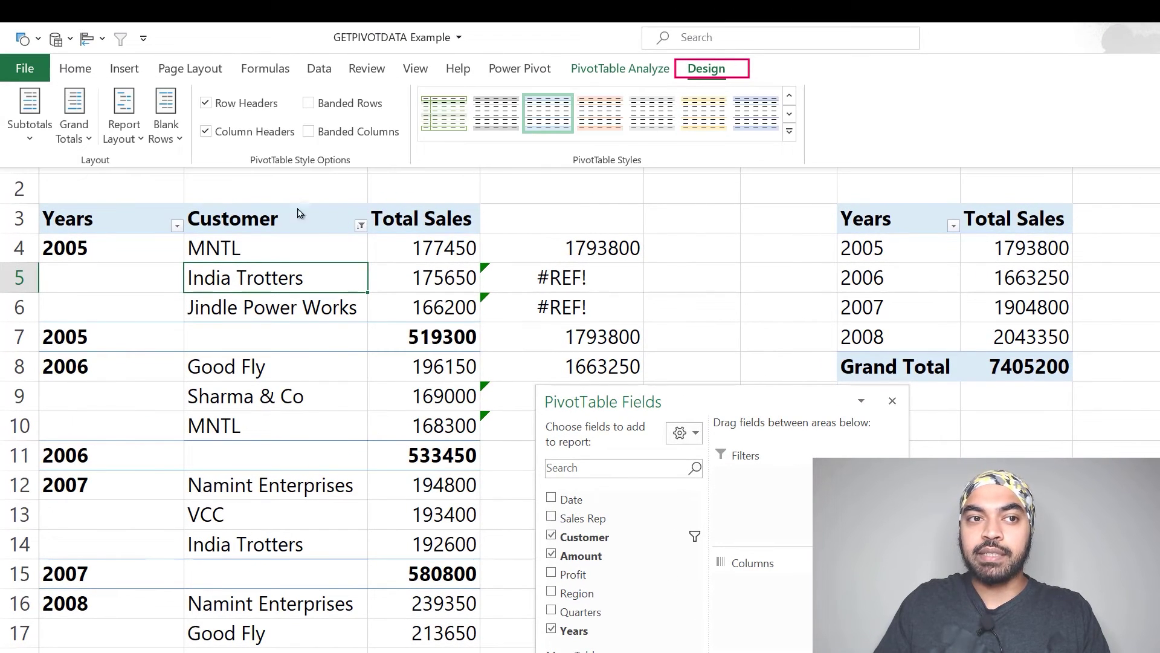
{"action": "left_click", "coordinate": [124, 127]}
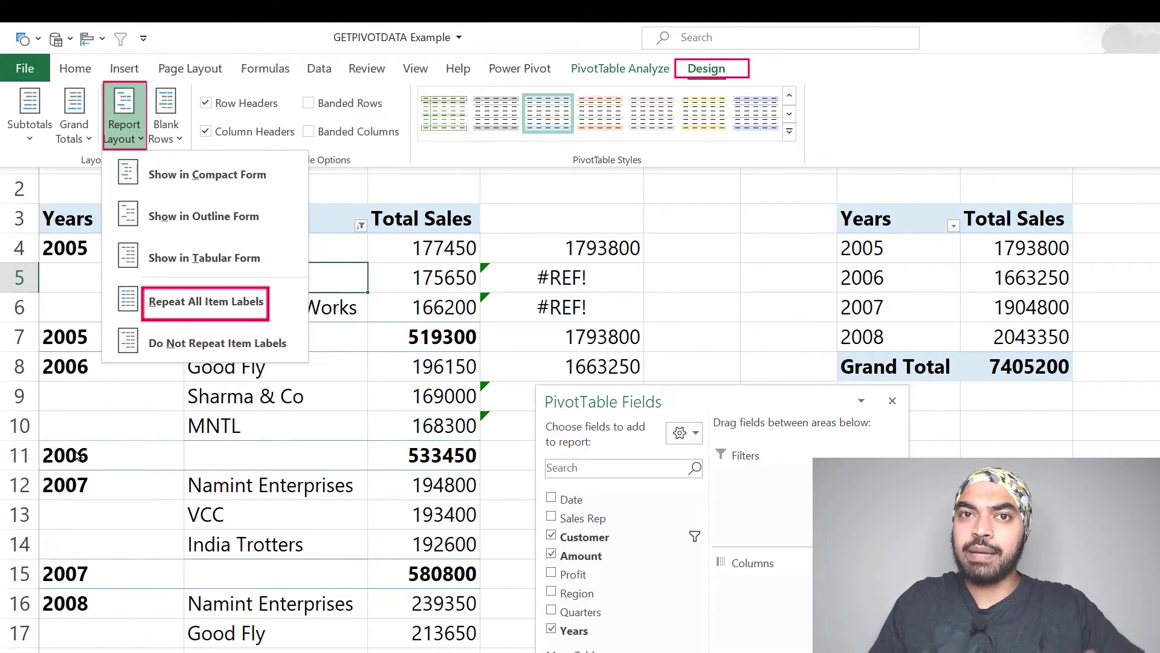
{"action": "left_click", "coordinate": [229, 311]}
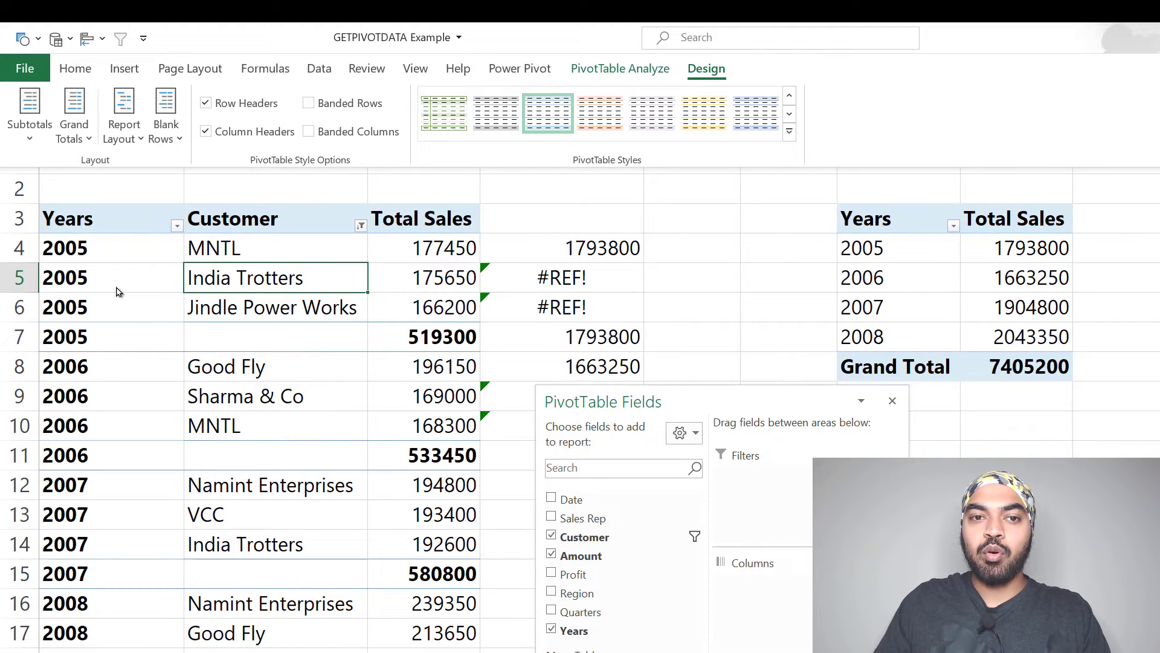
{"action": "key", "text": "ctrl+F1"}
{"action": "left_click", "coordinate": [617, 281]}
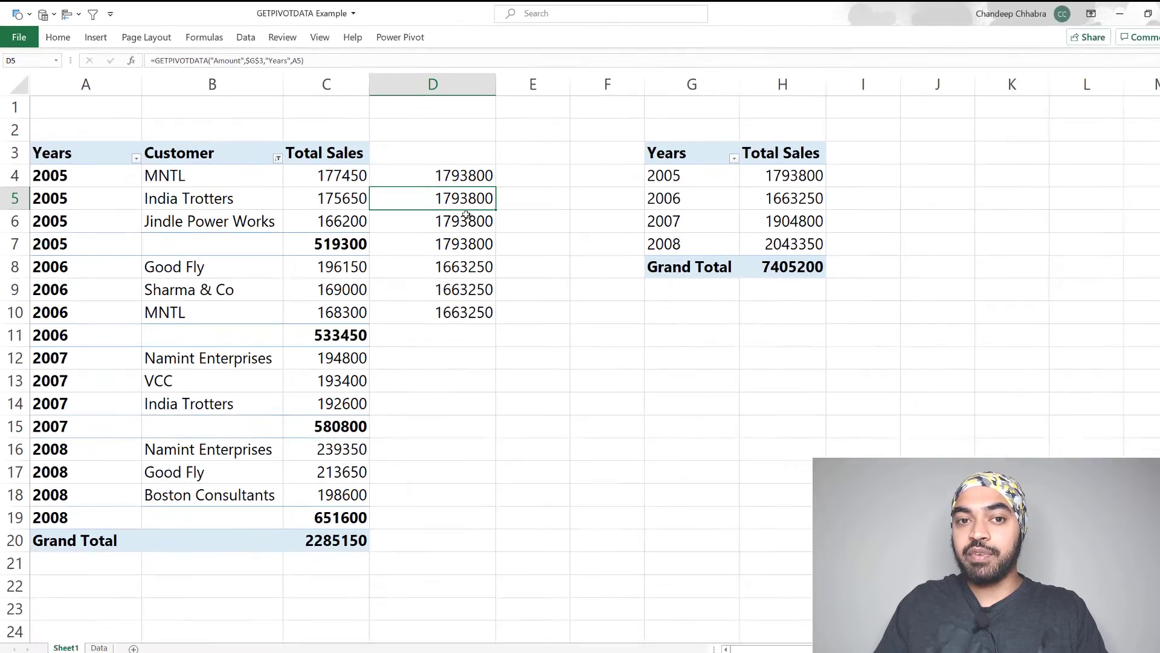
Fill the year-total formulas in D4:D10 down to row 18 and check A5's repeated year.
{"action": "key", "text": "F2"}
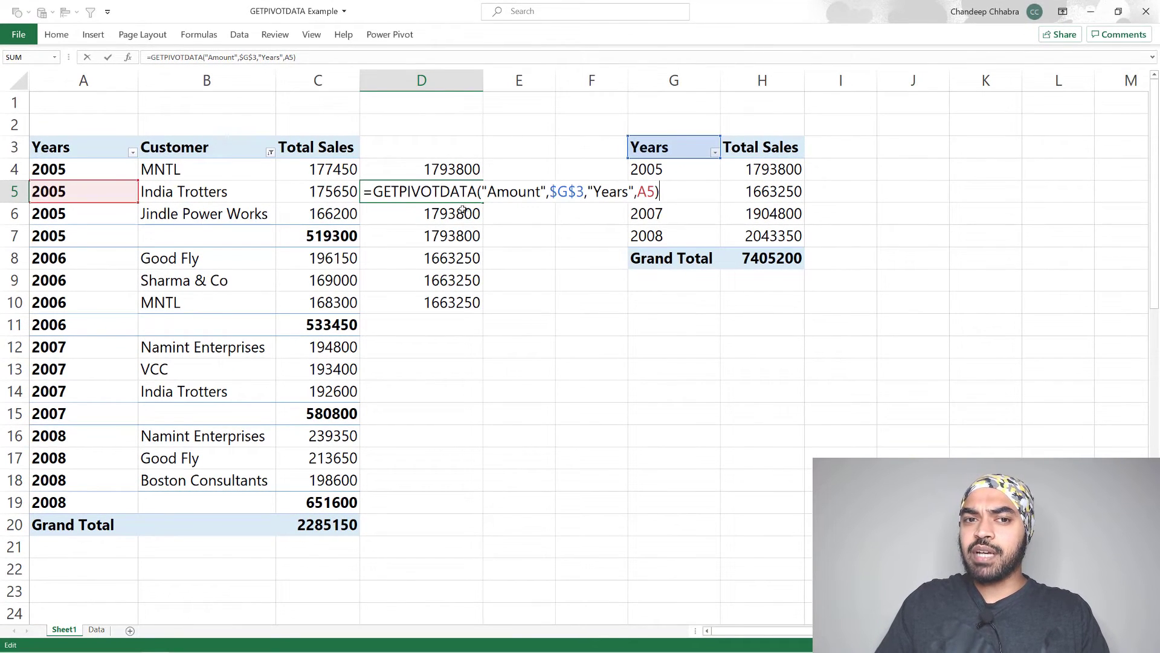
{"action": "key", "text": "Escape"}
{"action": "left_click", "coordinate": [473, 169]}
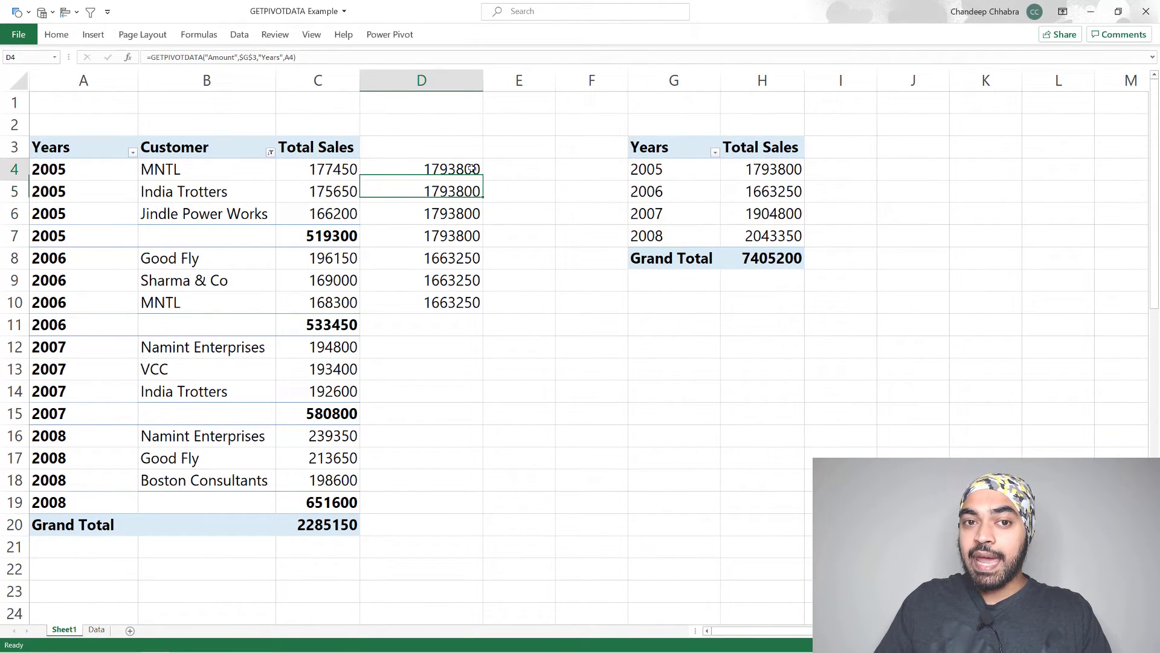
{"action": "left_click", "coordinate": [471, 302], "text": "shift"}
{"action": "left_click_drag", "start_coordinate": [482, 312], "coordinate": [479, 503]}
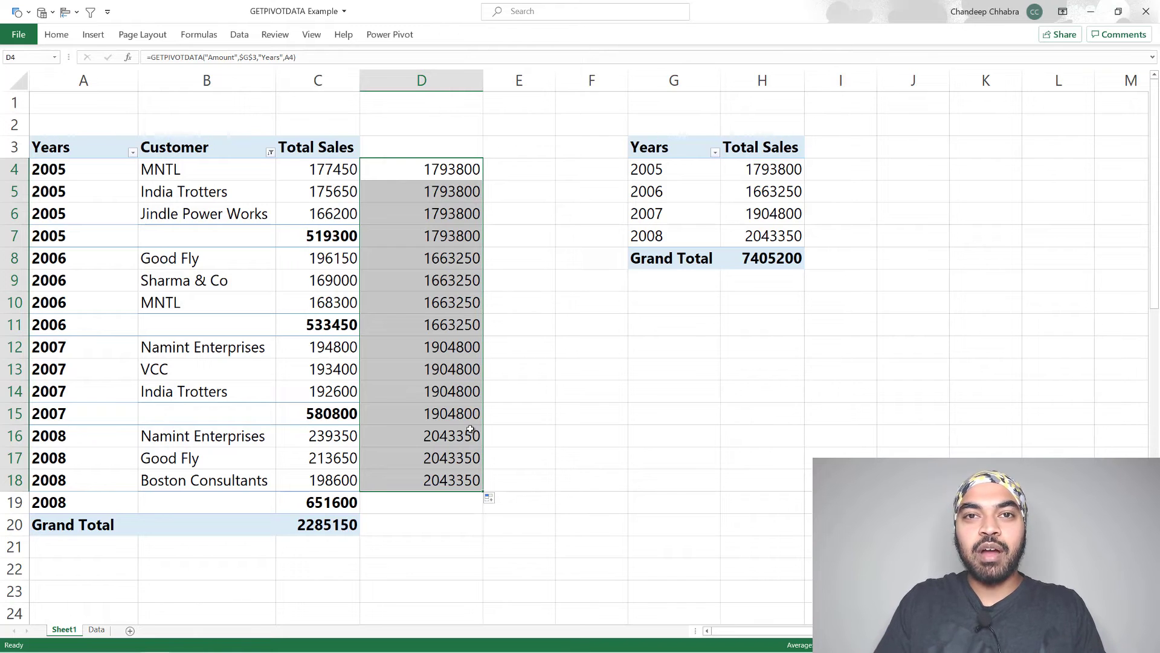
{"action": "left_click", "coordinate": [61, 192]}
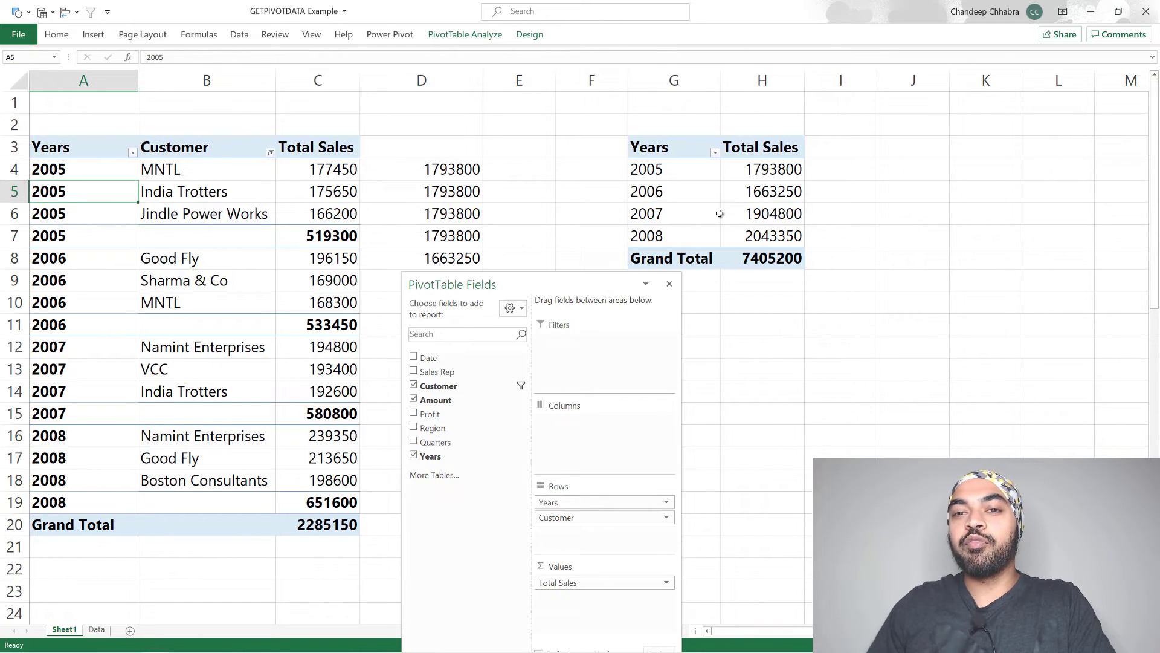
{"action": "mouse_move", "coordinate": [768, 188]}
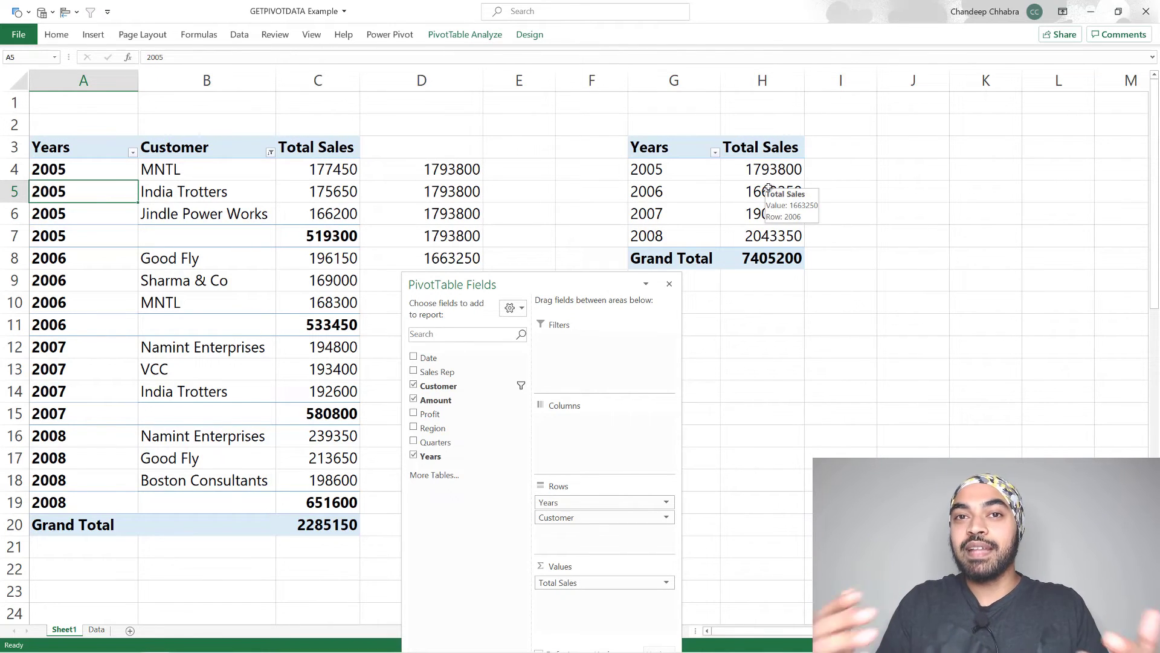
In D4, add a GETPIVOTDATA numerator for MNTL's 2005 sales, divided by the year total.
{"action": "double_click", "coordinate": [441, 169]}
{"action": "key", "text": "Left"}
{"action": "key", "text": "Left"}
{"action": "key", "text": "Left"}
{"action": "key", "text": "Left"}
{"action": "key", "text": "Left"}
{"action": "key", "text": "Left"}
{"action": "key", "text": "Left"}
{"action": "key", "text": "Left"}
{"action": "key", "text": "Left"}
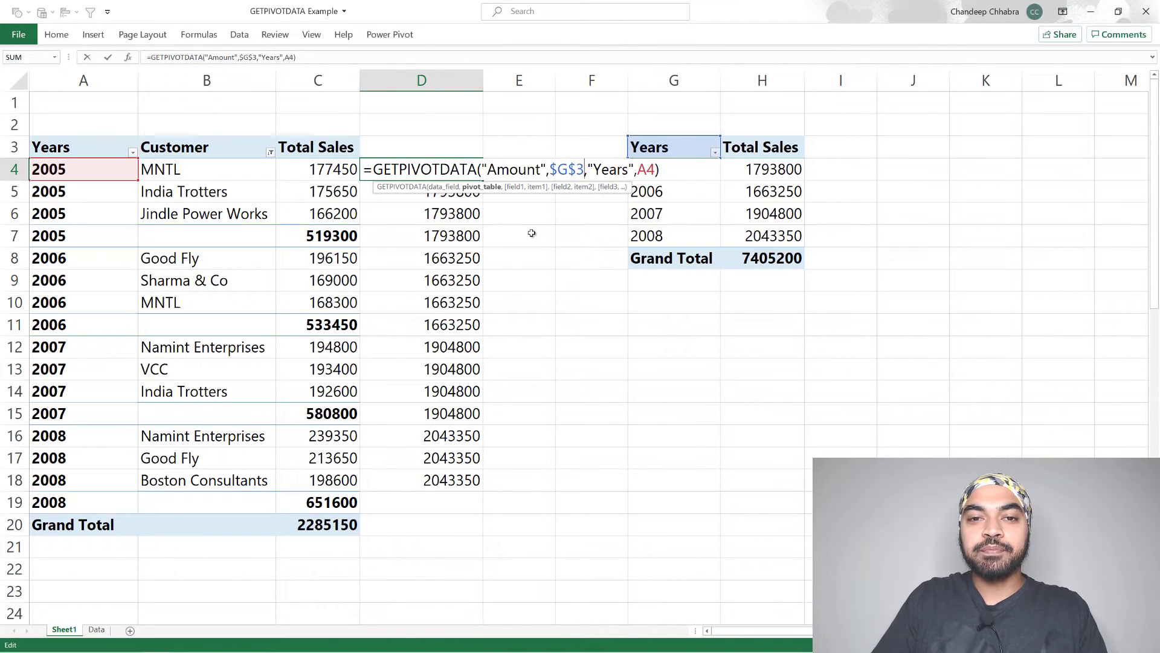
{"action": "key", "text": "Home"}
{"action": "key", "text": "Right"}
{"action": "left_click", "coordinate": [321, 176]}
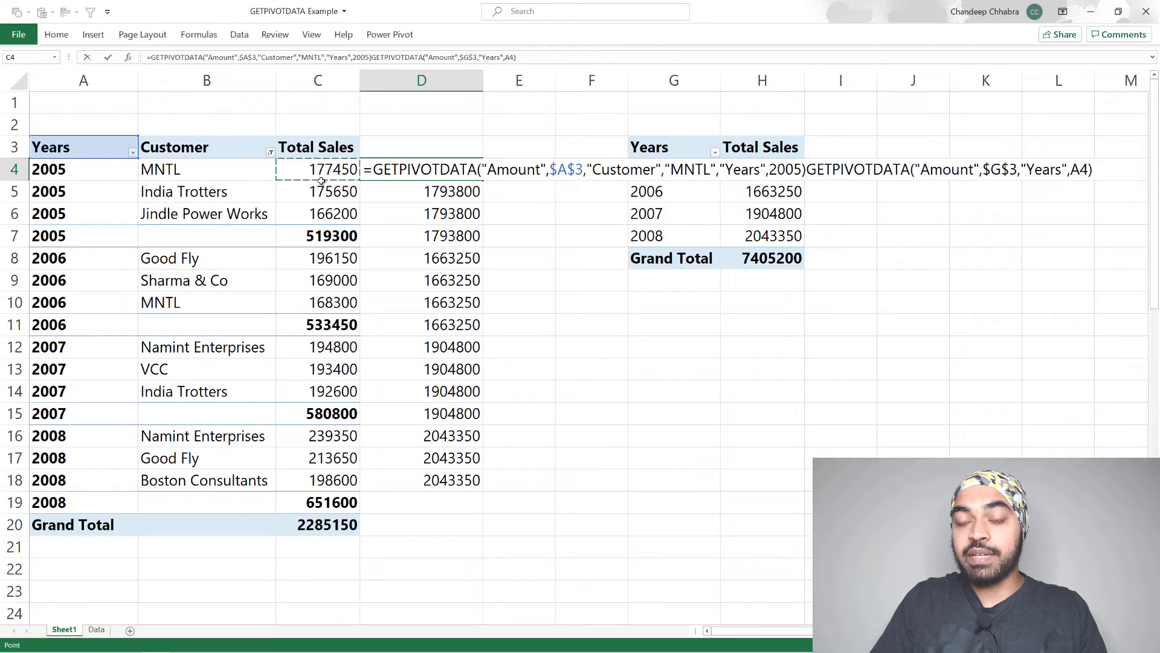
{"action": "type", "text": "/"}
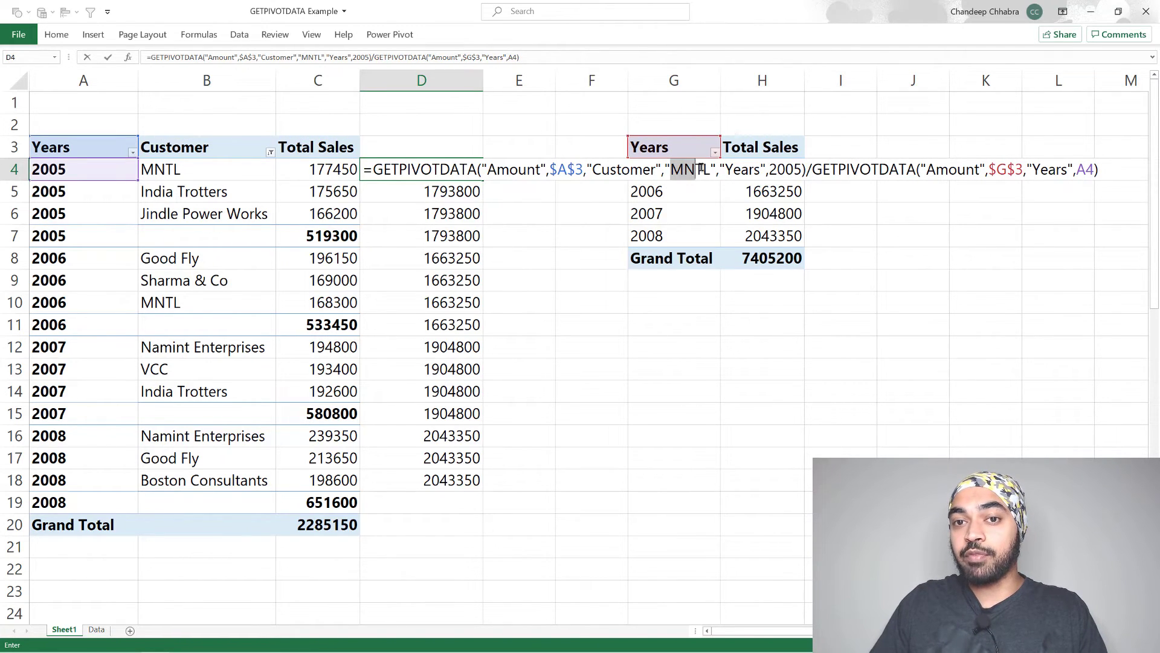
Replace the hard-coded MNTL and 2005 with references to B4 and A4, and confirm D4.
{"action": "key", "text": "F2"}
{"action": "left_click", "coordinate": [795, 170]}
{"action": "double_click", "coordinate": [791, 174]}
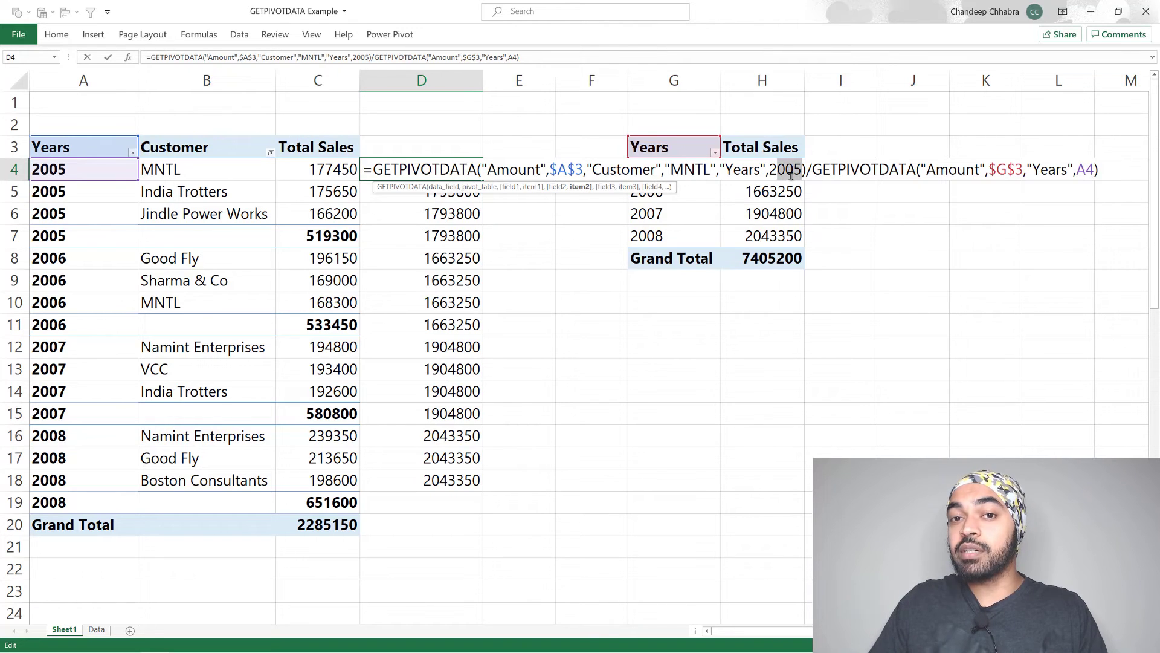
{"action": "double_click", "coordinate": [692, 170]}
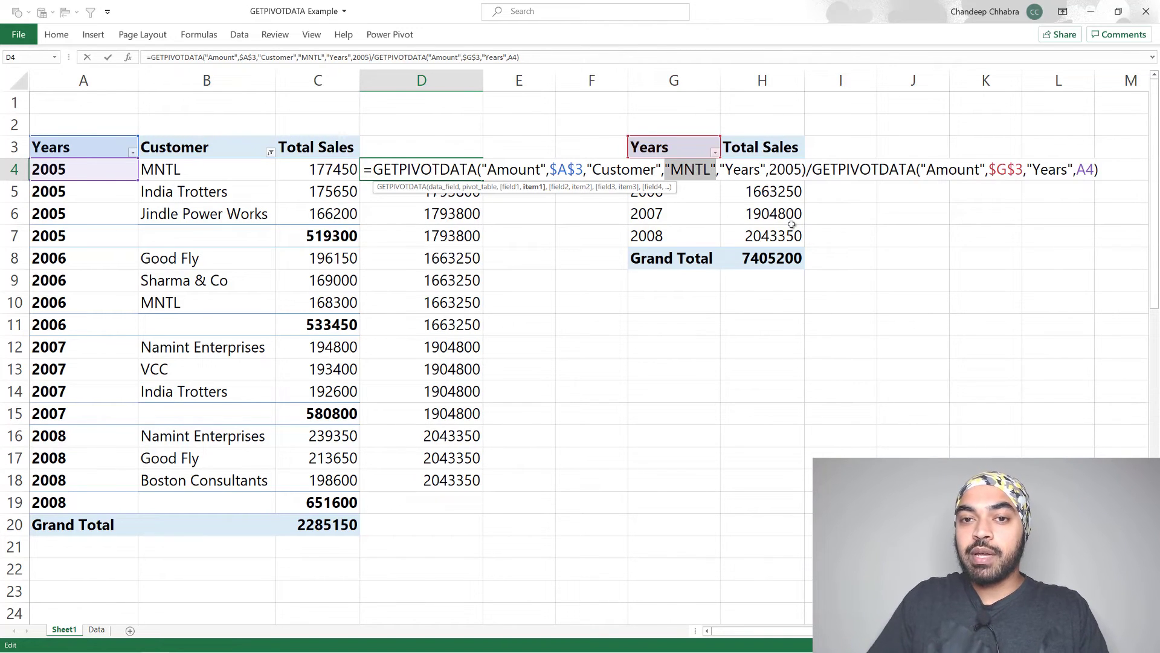
{"action": "key", "text": "BackSpace"}
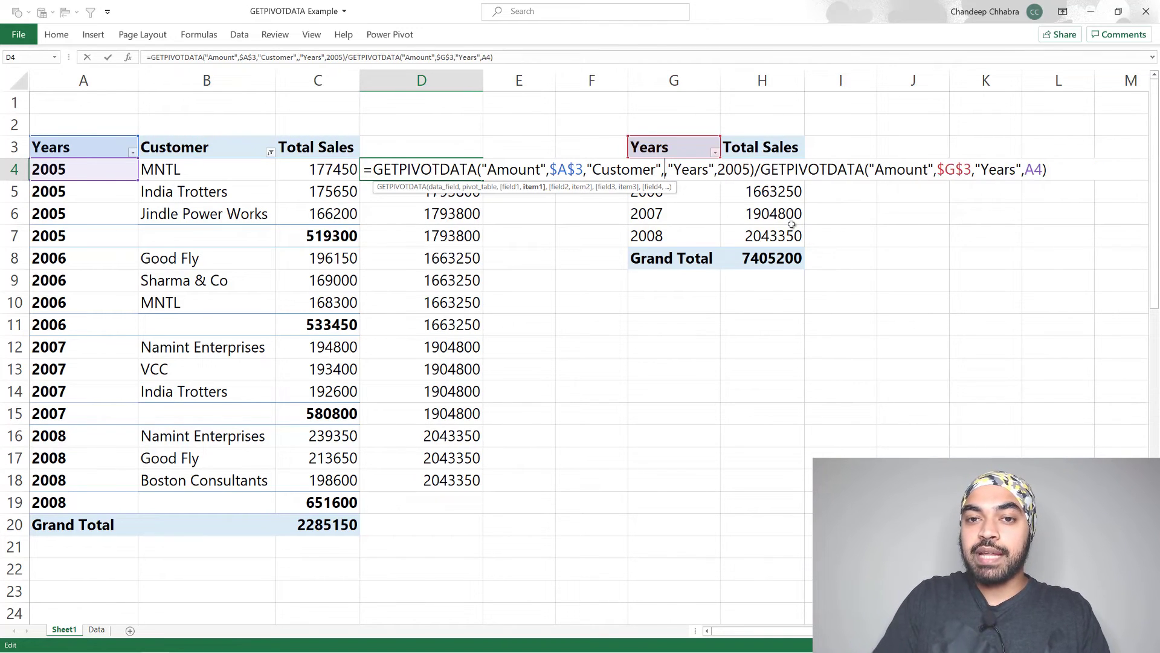
{"action": "left_click", "coordinate": [182, 171]}
{"action": "double_click", "coordinate": [748, 170]}
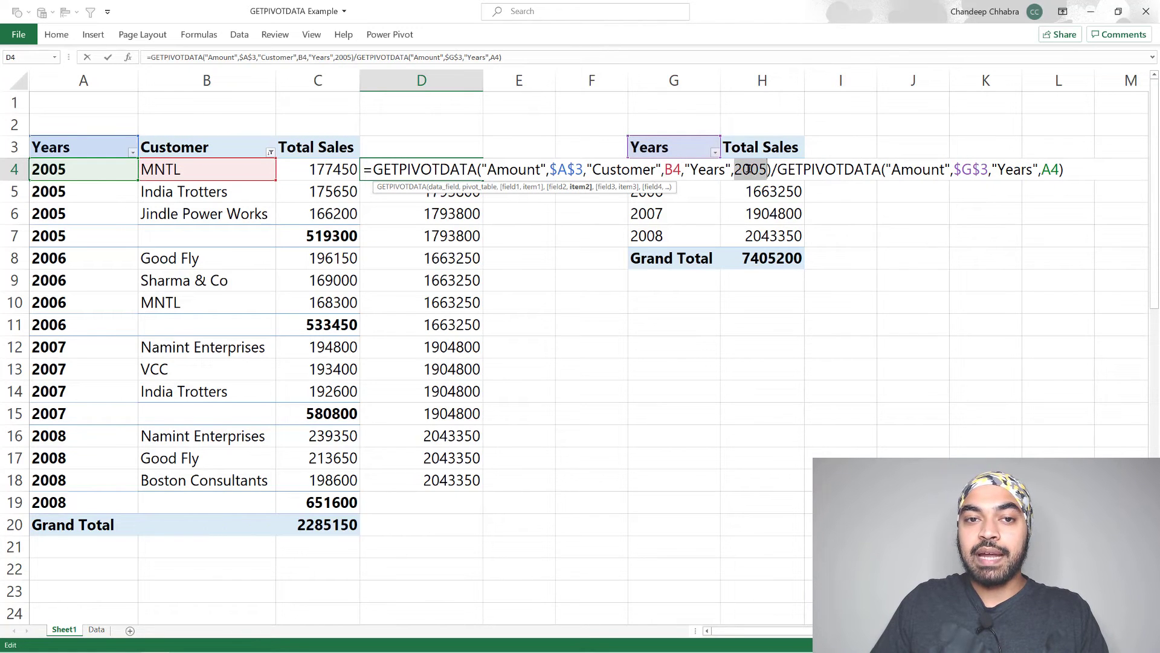
{"action": "left_click", "coordinate": [104, 171]}
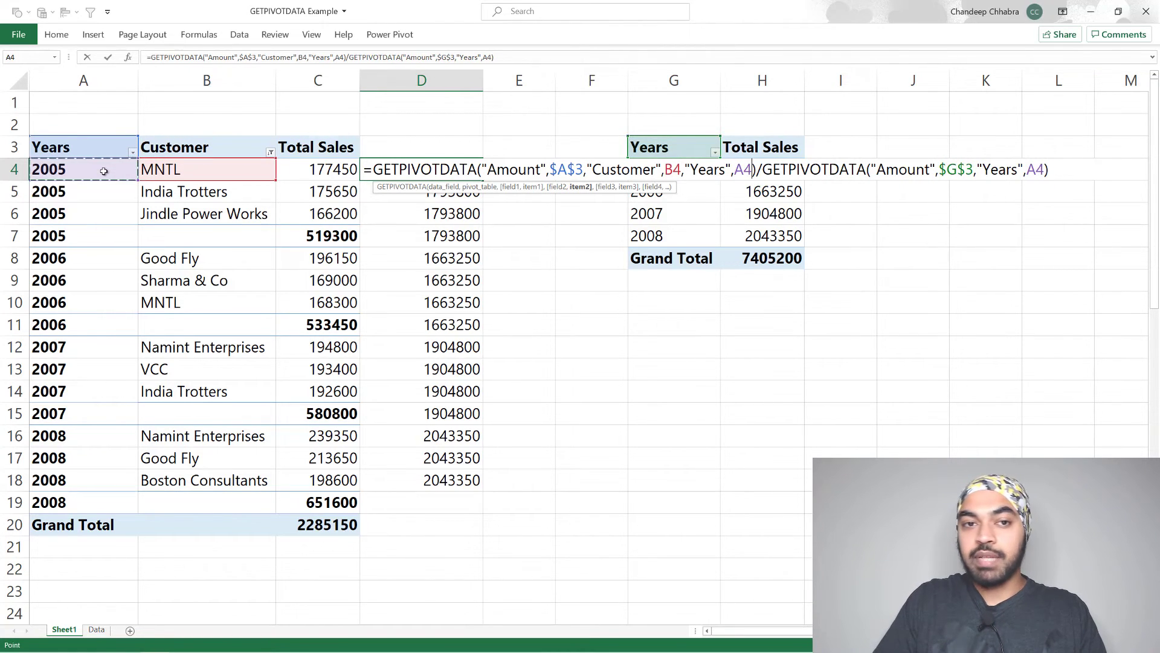
{"action": "key", "text": "ctrl+Return"}
Fill the share formula down D4:D18 and format it as Percent Style.
{"action": "key", "text": "shift+Down"}
{"action": "key", "text": "shift+Down"}
{"action": "key", "text": "ctrl+shift+Down"}
{"action": "key", "text": "ctrl+d"}
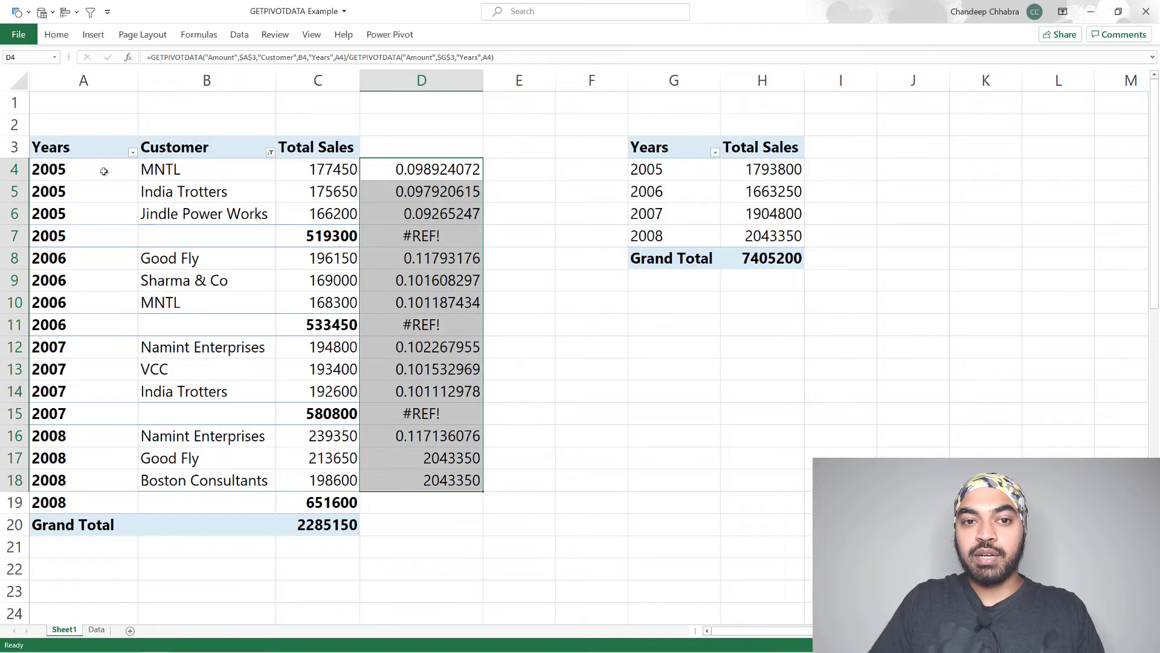
{"action": "key", "text": "ctrl+shift+5"}
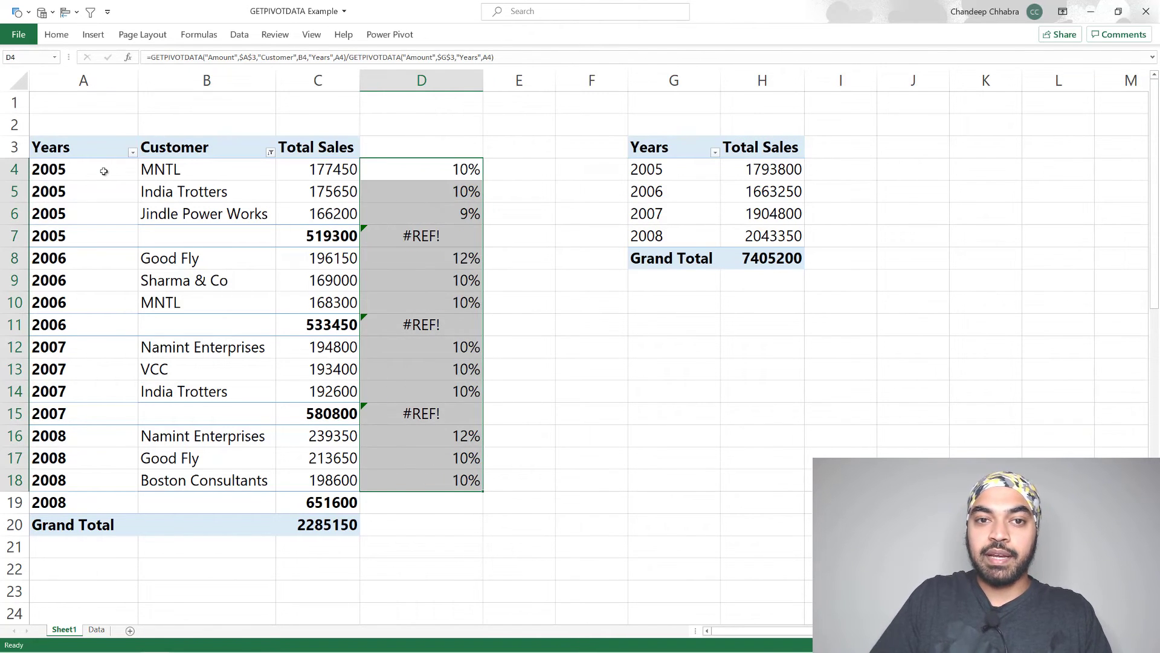